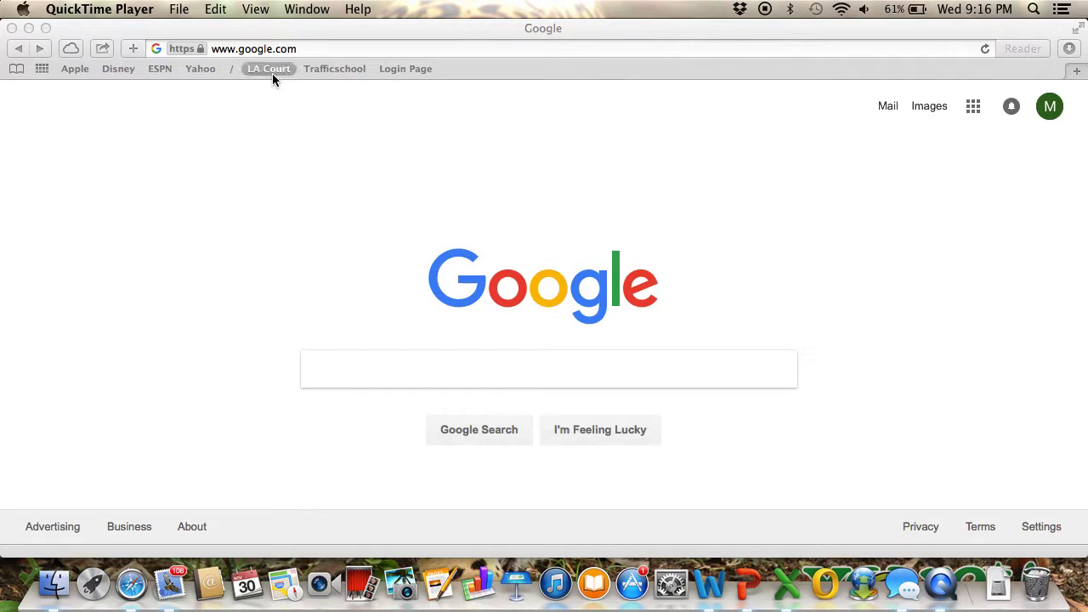
pyautogui.click(277, 48)
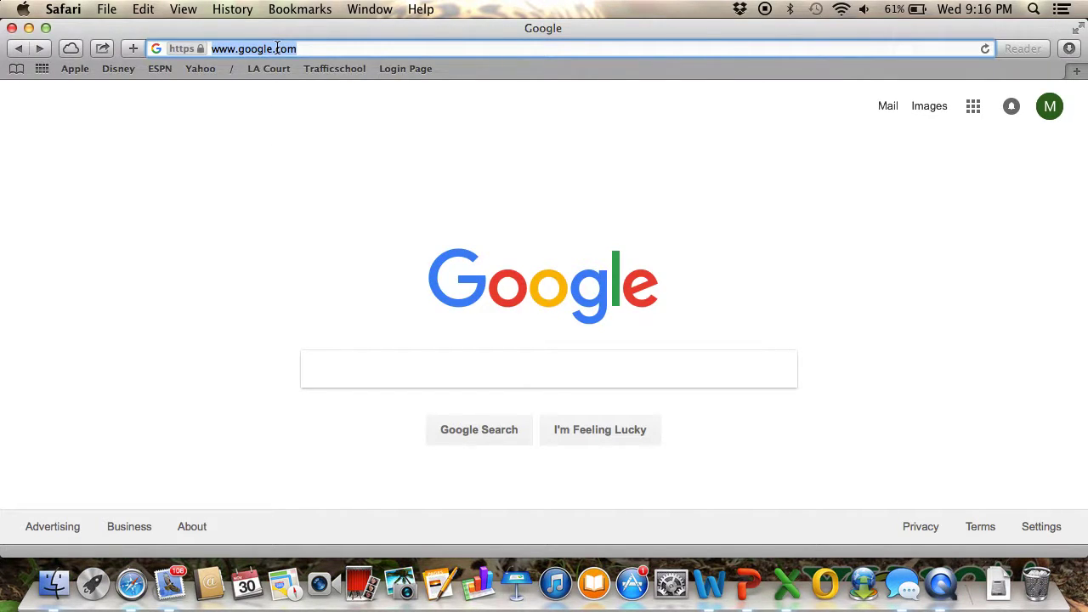
pyautogui.write('www')
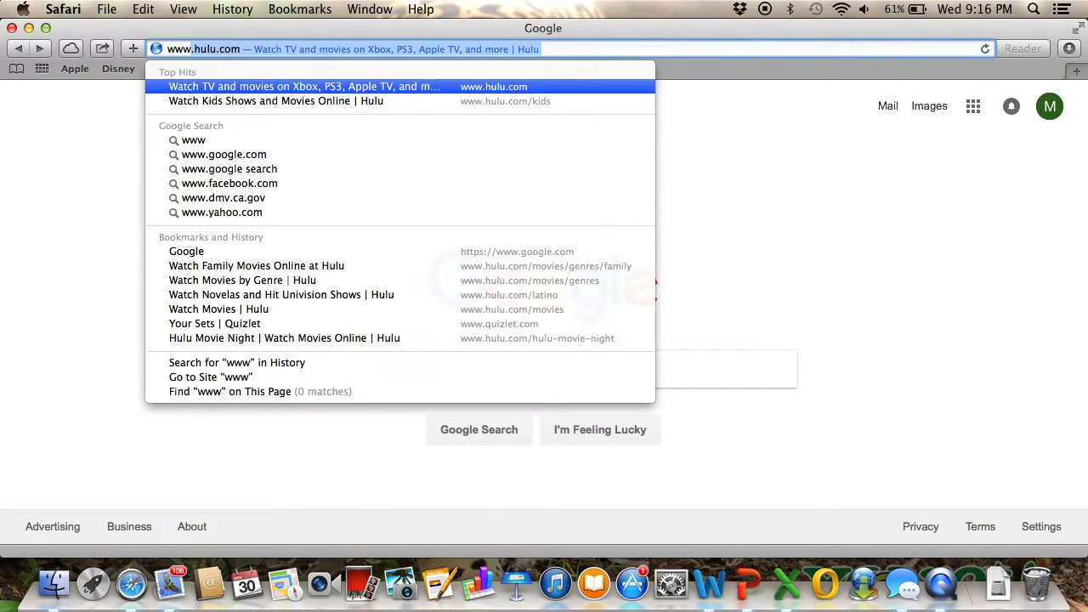
pyautogui.write('.quizlet')
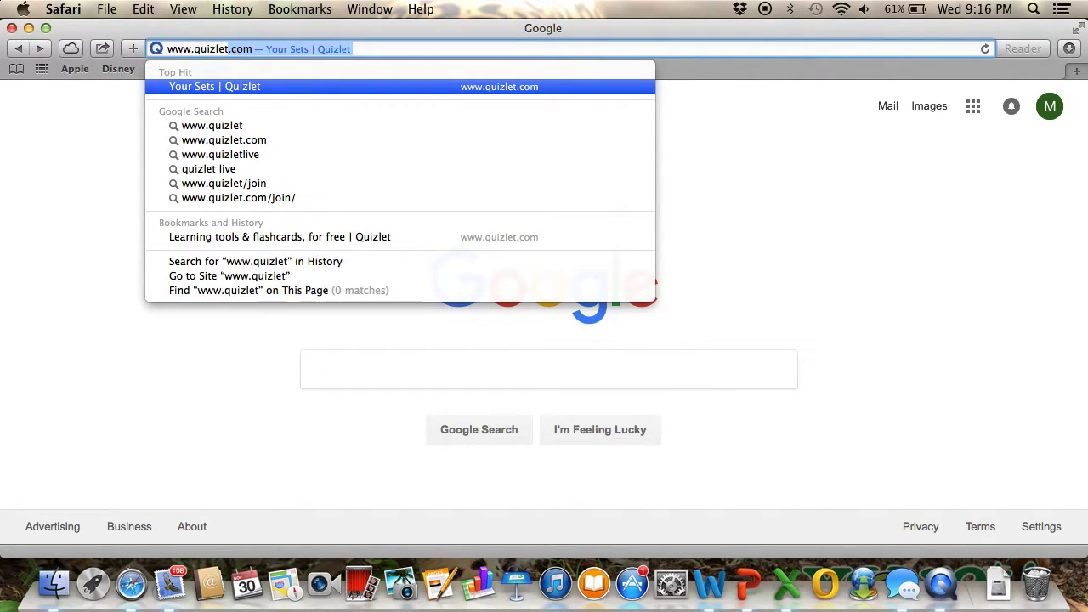
pyautogui.press('Return')
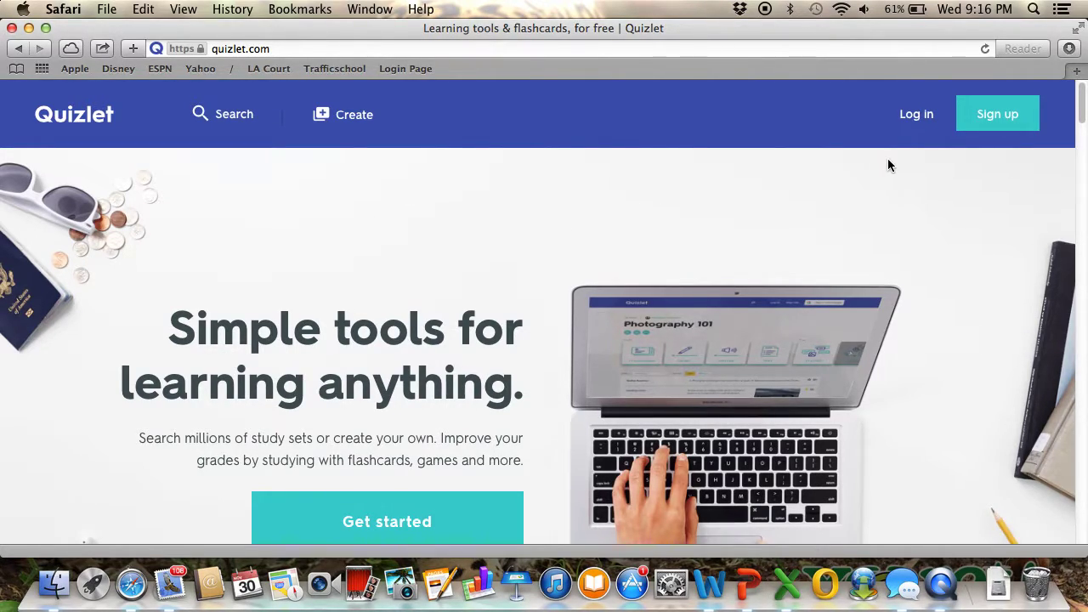
# Sign in to Quizlet using the Google account
pyautogui.click(914, 117)
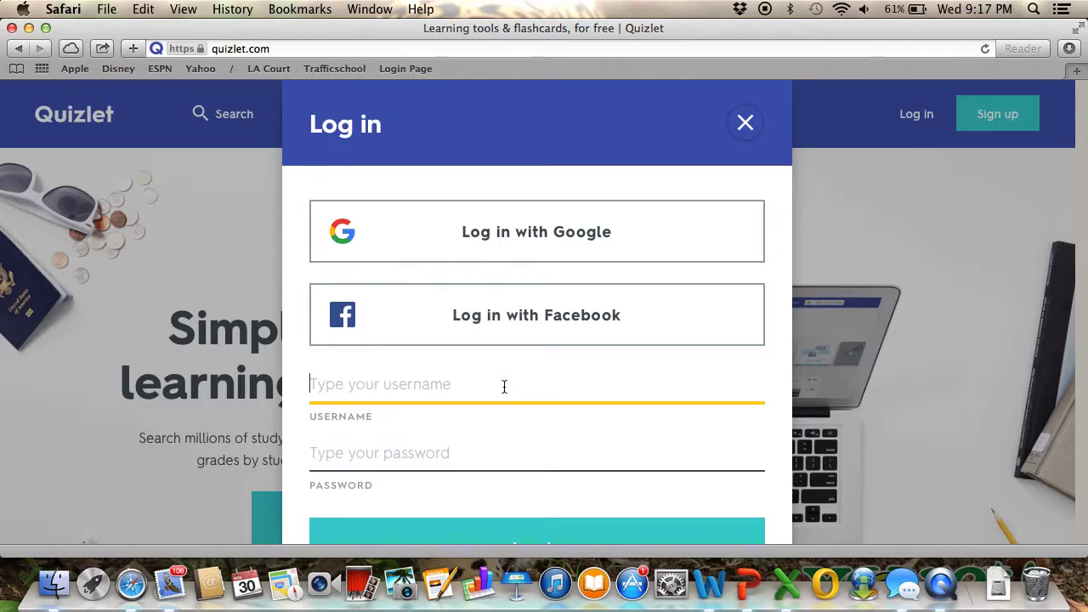
pyautogui.click(552, 232)
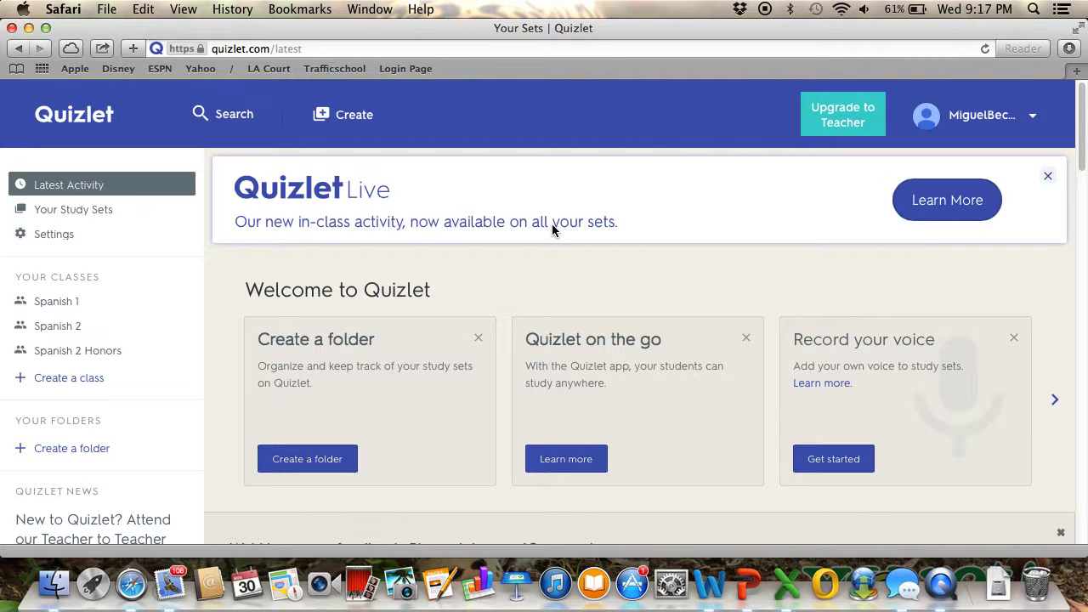
# Close the Quizlet Live announcement banner on the dashboard
pyautogui.scroll(-4, 552, 226)
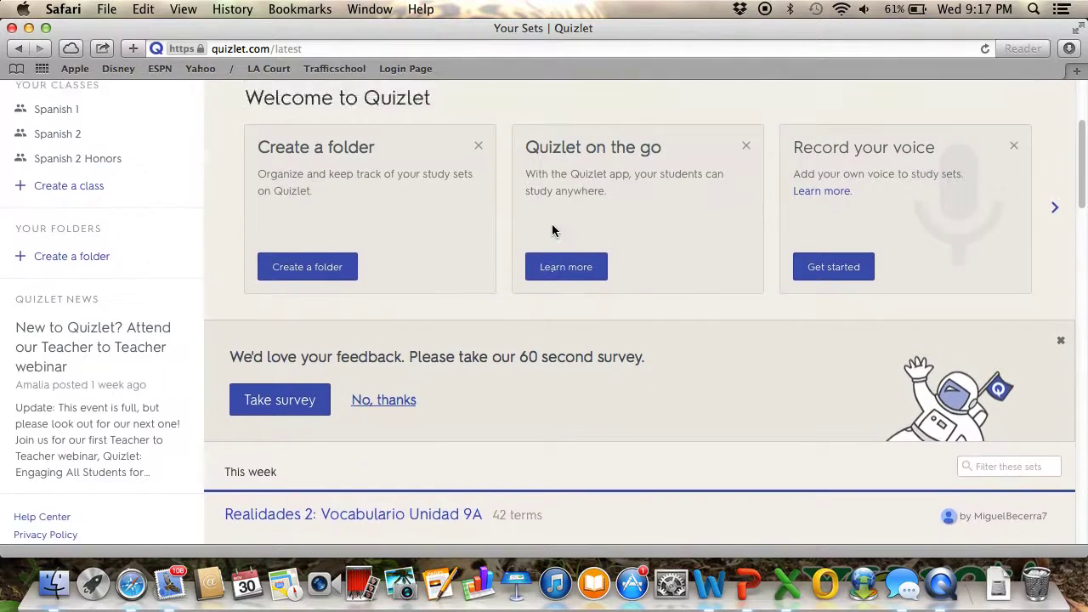
pyautogui.scroll(4, 552, 231)
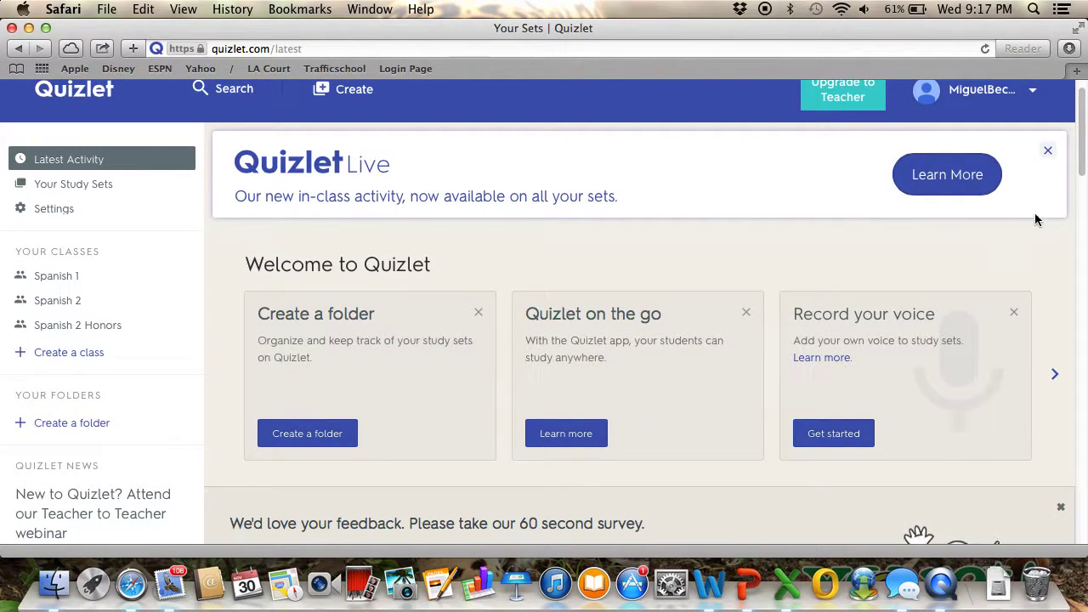
pyautogui.click(1048, 152)
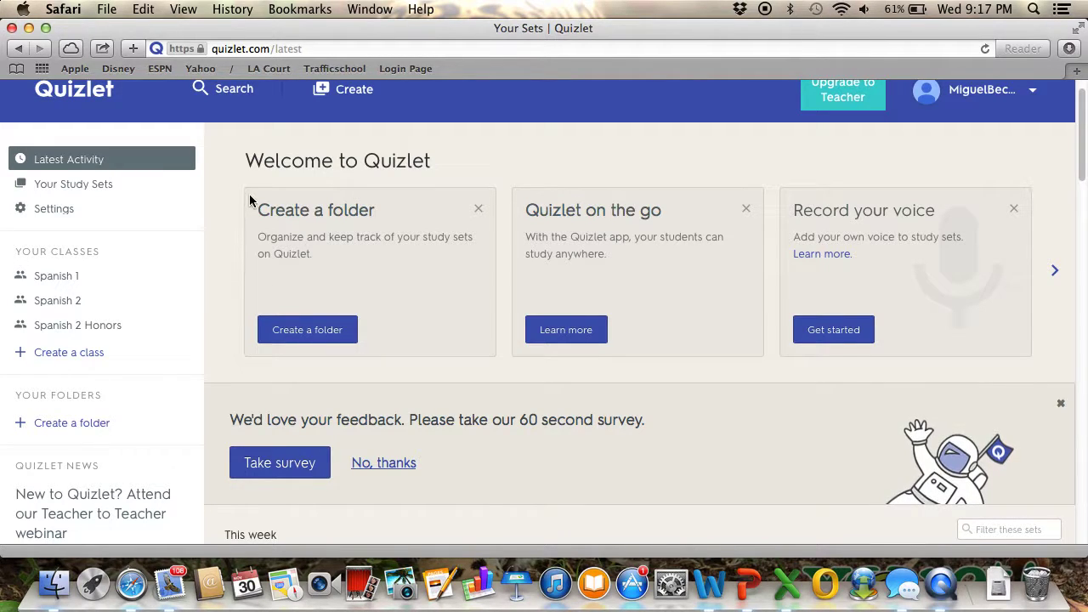
pyautogui.scroll(1, 253, 201)
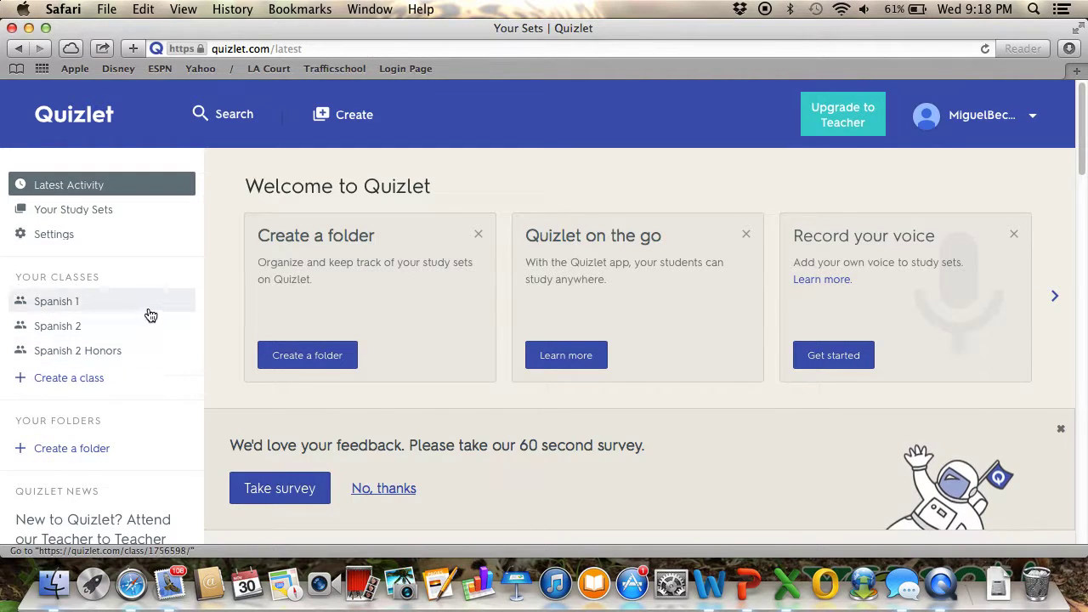
# Dismiss the feedback survey banner so the This week list shows
pyautogui.scroll(-3, 175, 321)
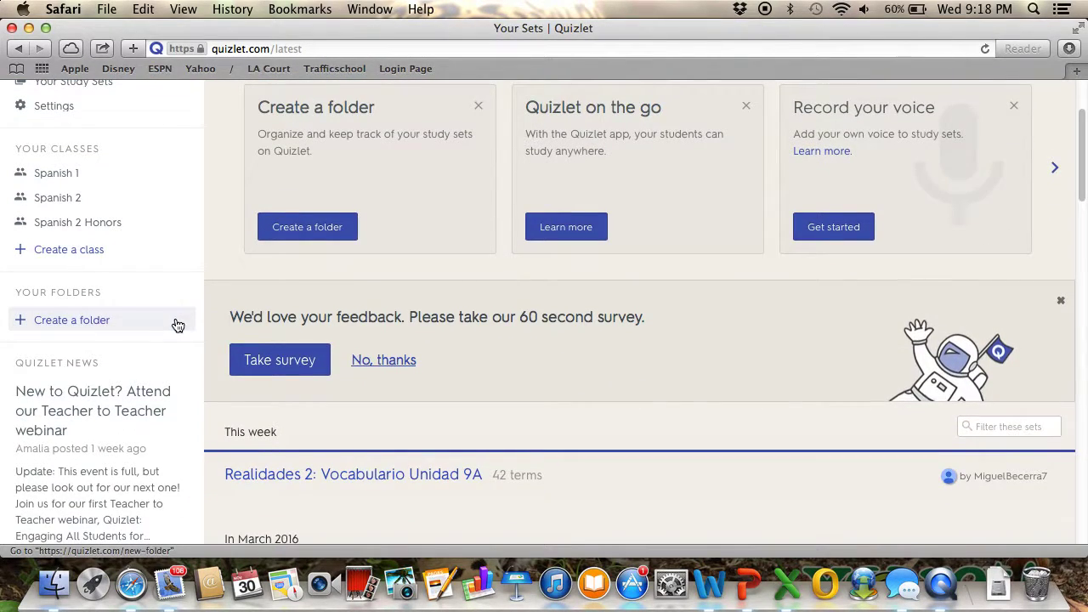
pyautogui.scroll(2, 224, 283)
pyautogui.scroll(1, 224, 283)
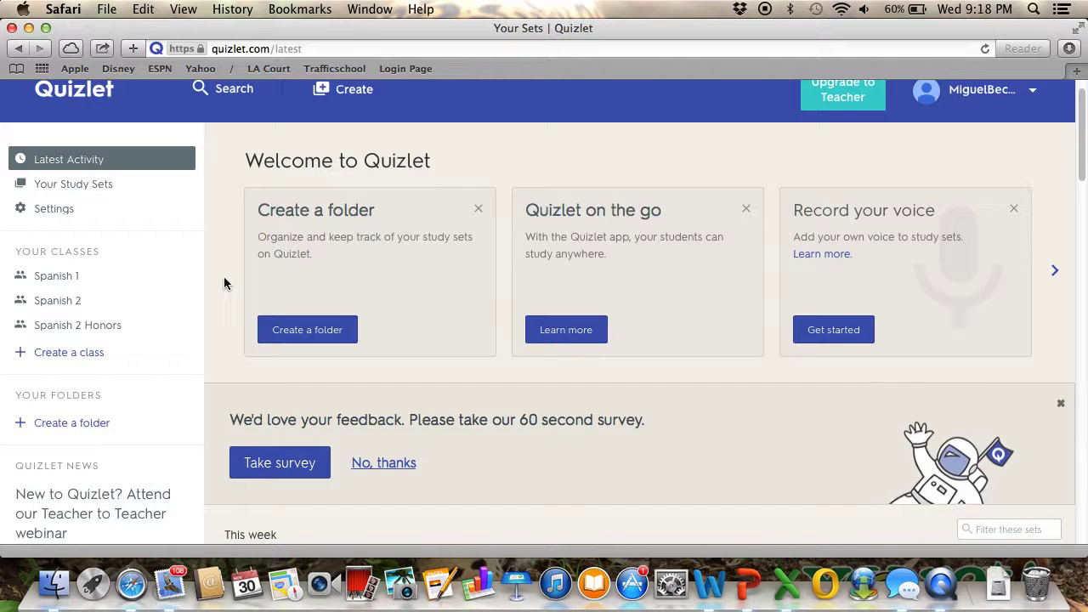
pyautogui.scroll(-3, 224, 283)
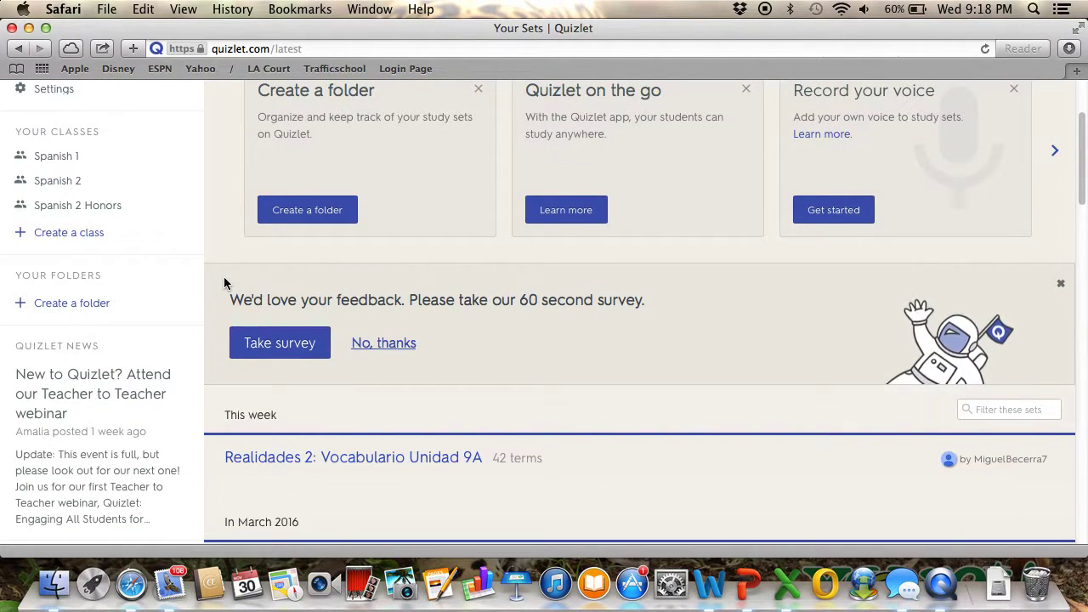
pyautogui.scroll(3, 225, 283)
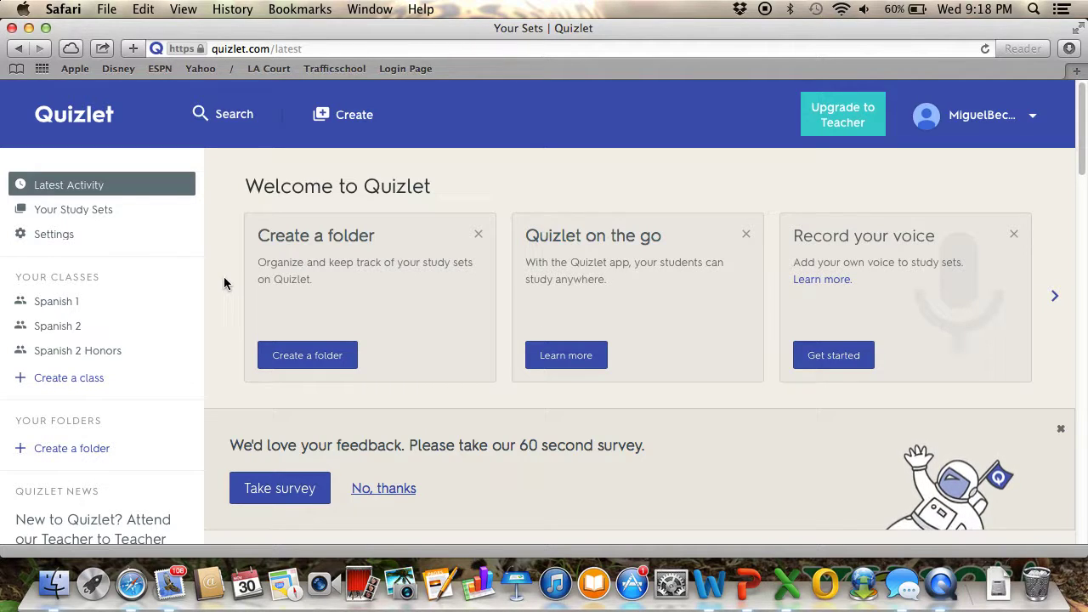
pyautogui.scroll(-1, 225, 283)
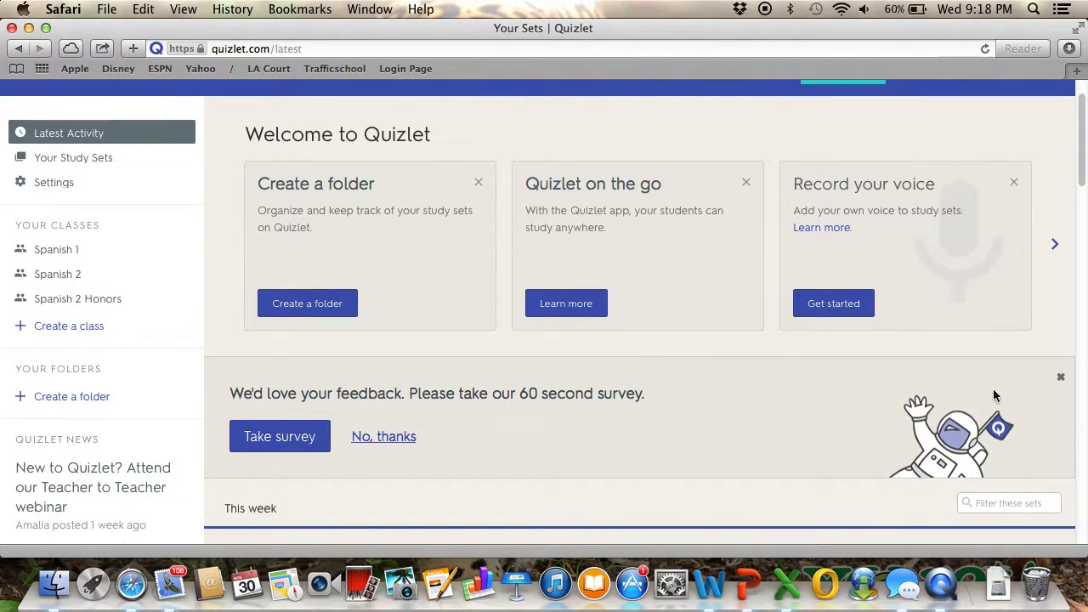
pyautogui.click(1060, 377)
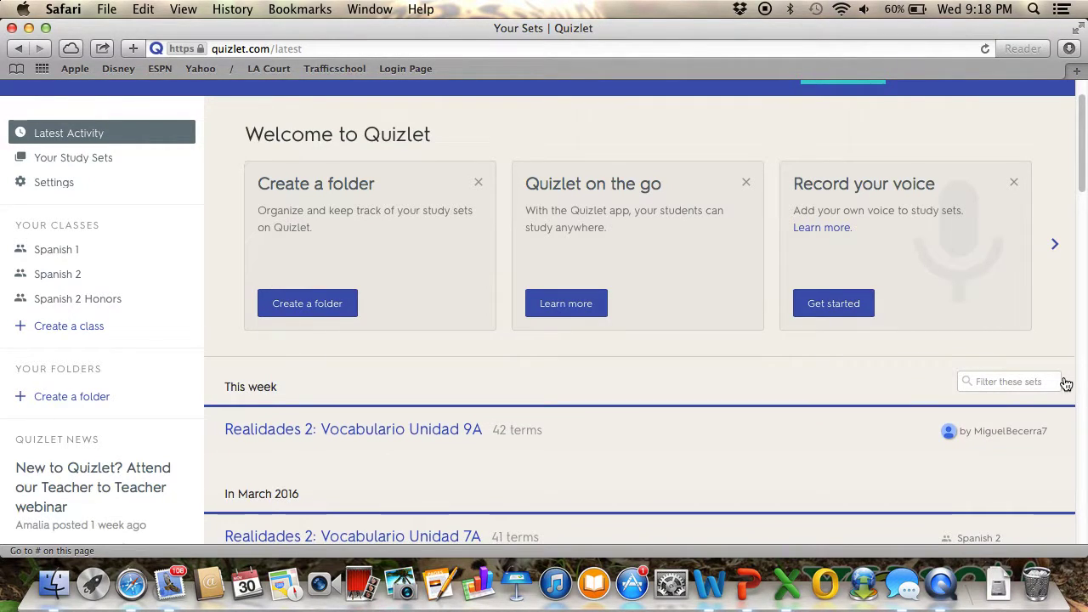
pyautogui.scroll(1, 1061, 428)
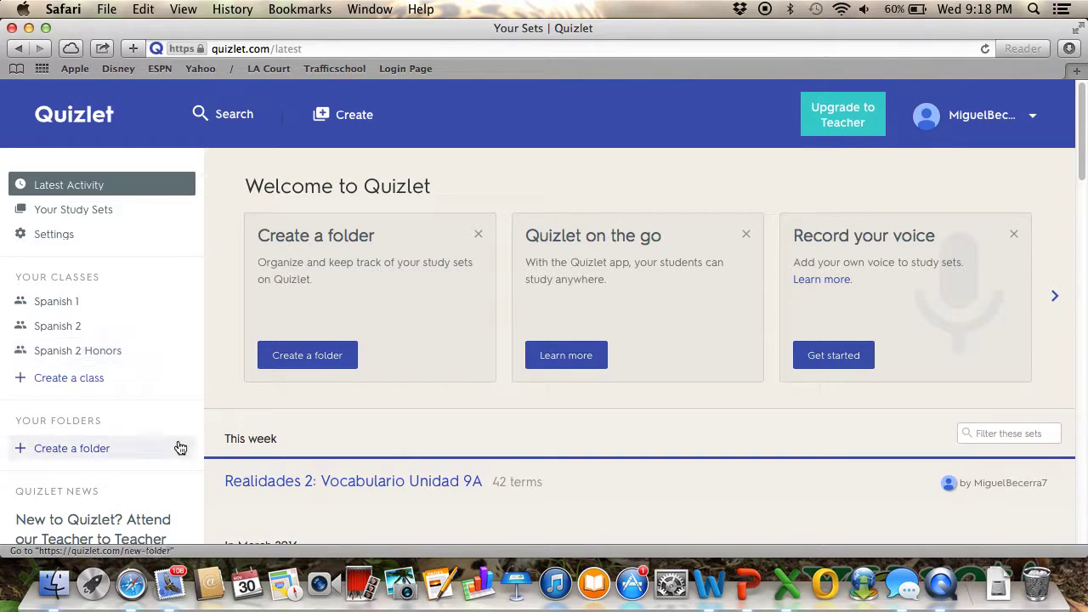
# Open the Realidades 2: Vocabulario Unidad 9A set and enter its Add or Remove Terms editor
pyautogui.click(373, 484)
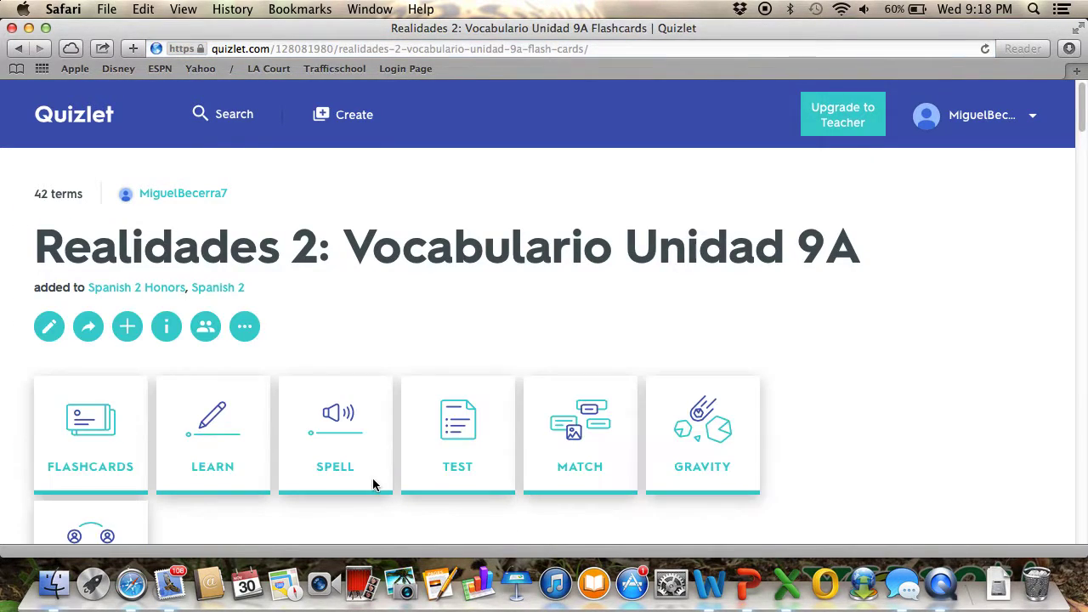
pyautogui.scroll(-10, 373, 484)
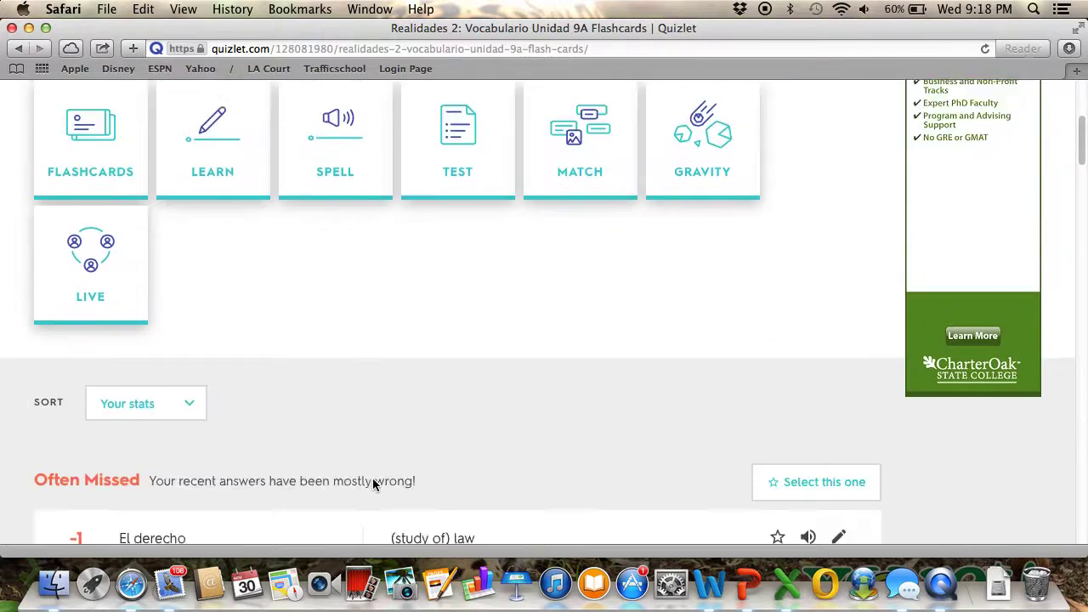
pyautogui.scroll(-15, 373, 484)
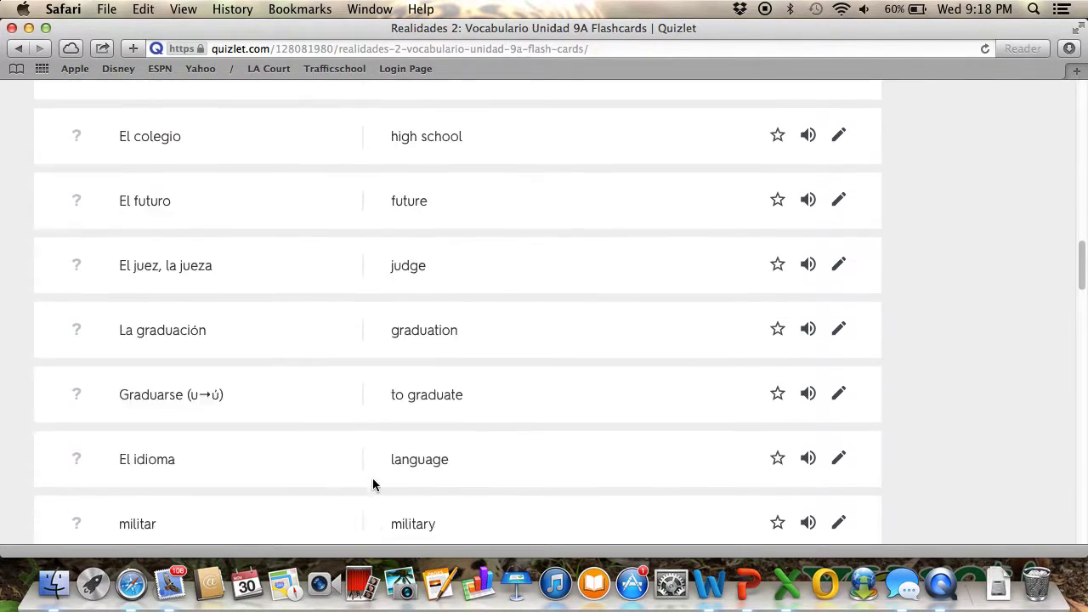
pyautogui.scroll(-15, 374, 484)
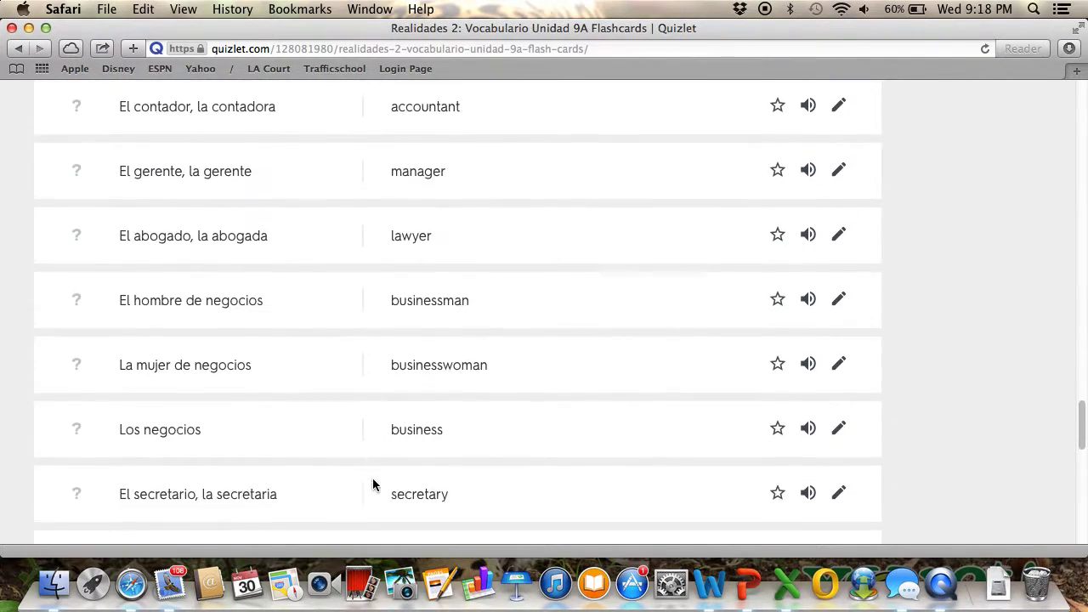
pyautogui.scroll(2, 374, 480)
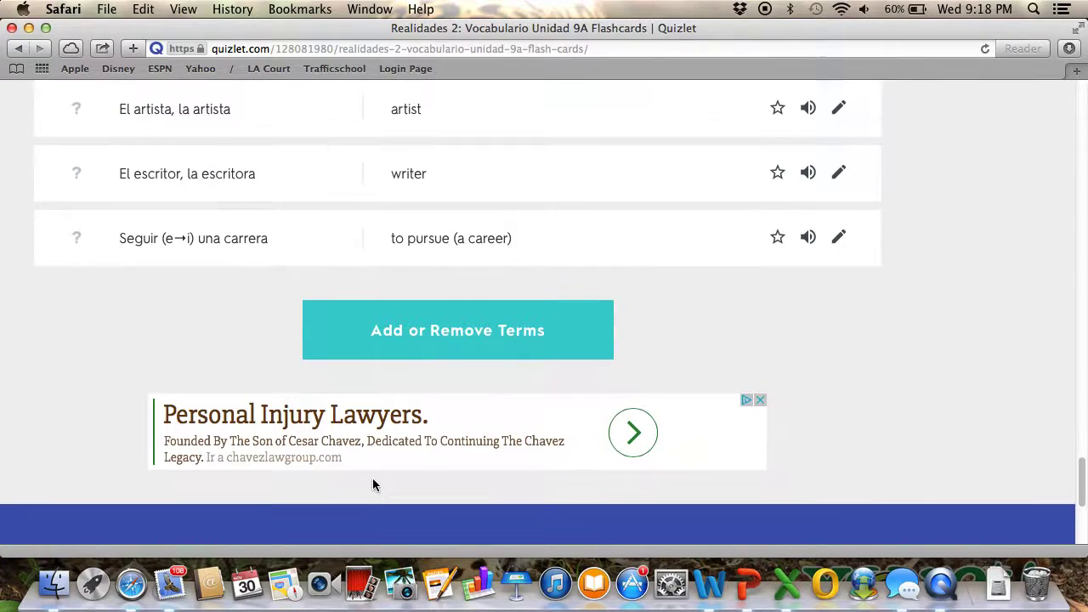
pyautogui.click(466, 326)
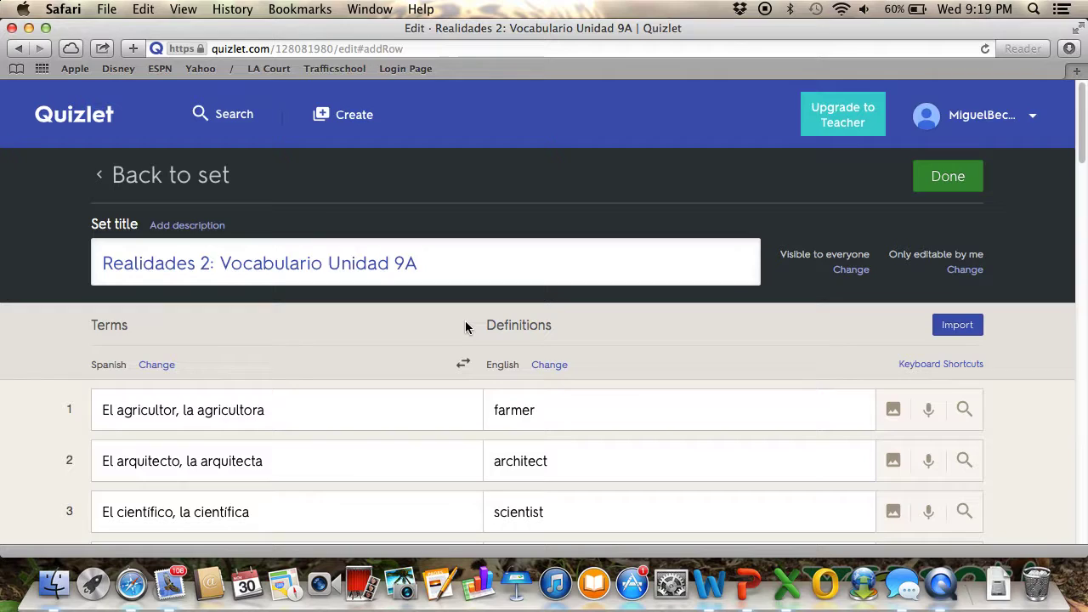
# Select the set title, then the first Spanish term 'El agricultor, la agricultora' for editing
pyautogui.scroll(-1, 465, 326)
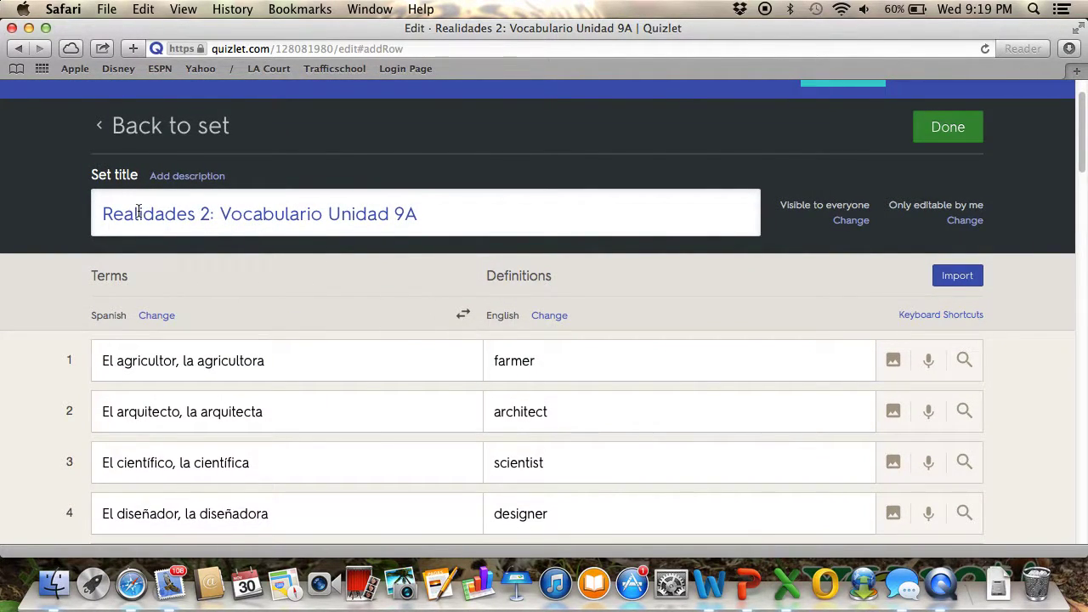
pyautogui.click(434, 212)
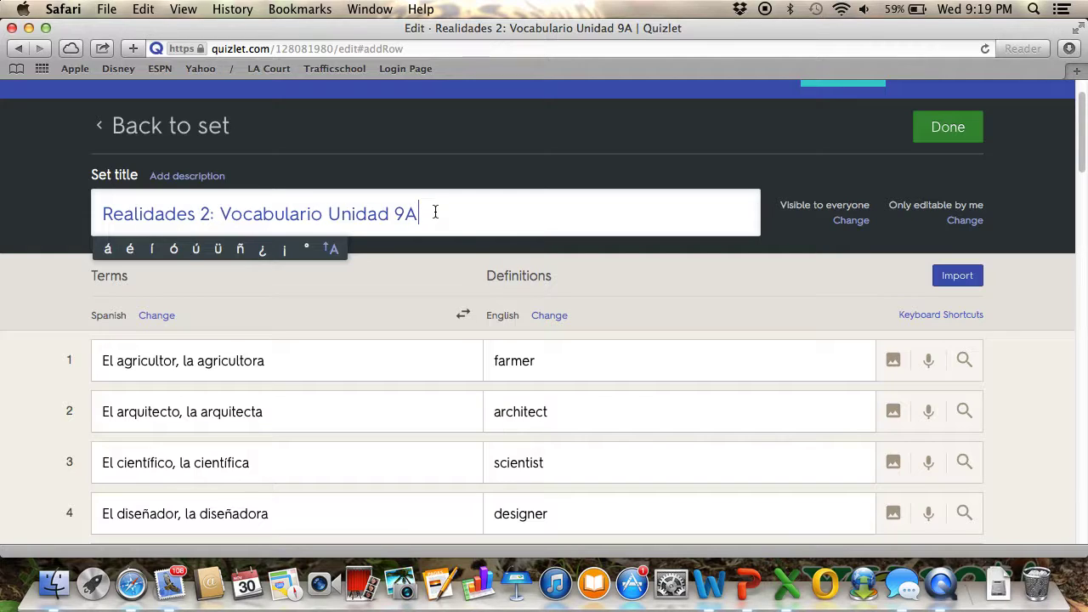
pyautogui.click(384, 286)
pyautogui.click(328, 368)
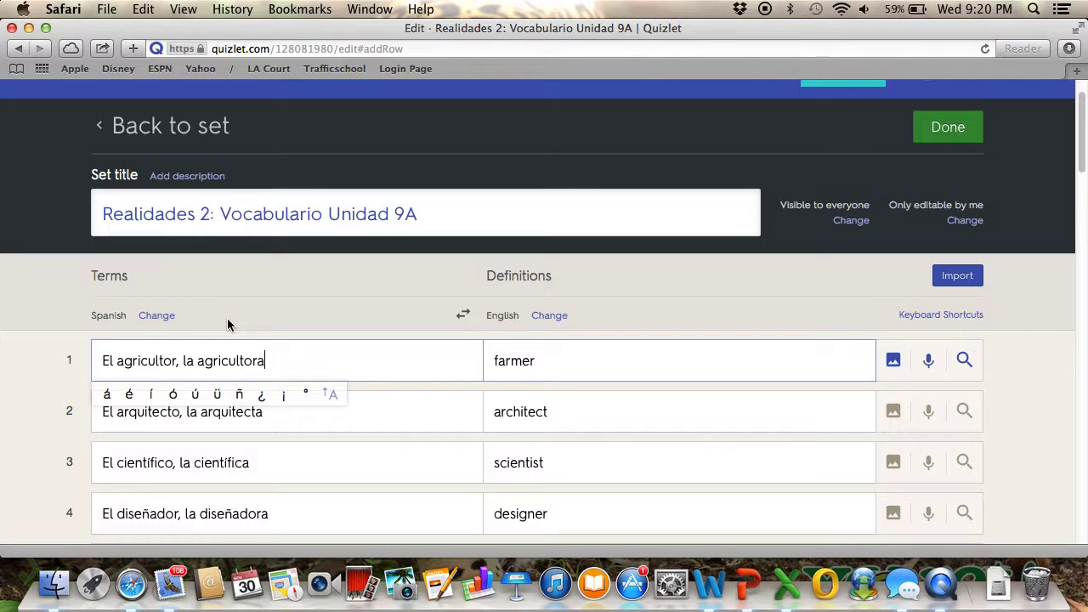
# Browse the term language list and close it, keeping Spanish terms with English definitions
pyautogui.click(160, 318)
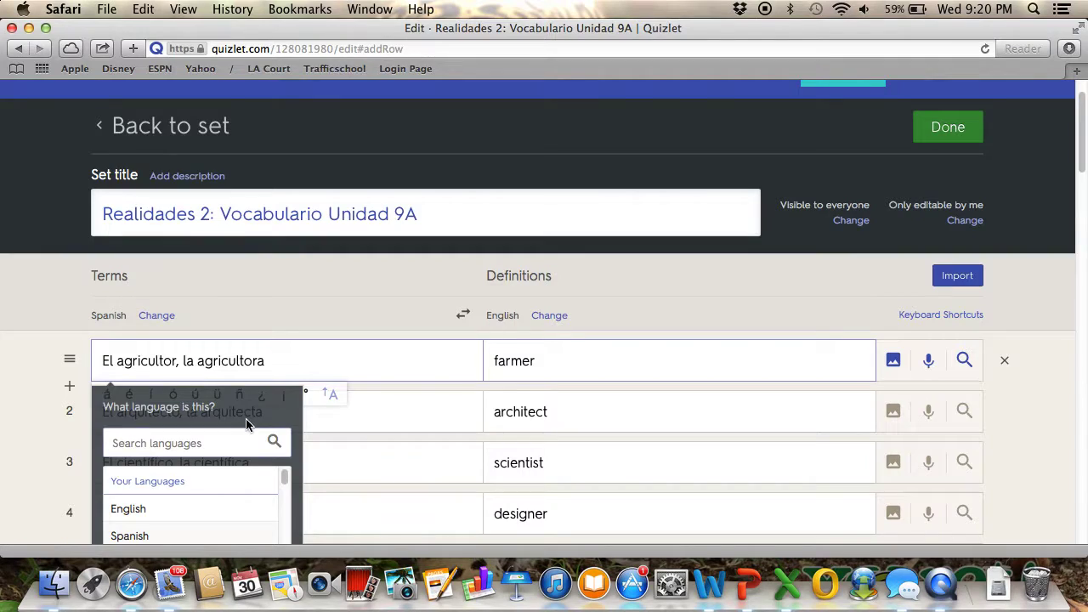
pyautogui.scroll(-5, 246, 421)
pyautogui.scroll(2, 246, 421)
pyautogui.scroll(3, 245, 418)
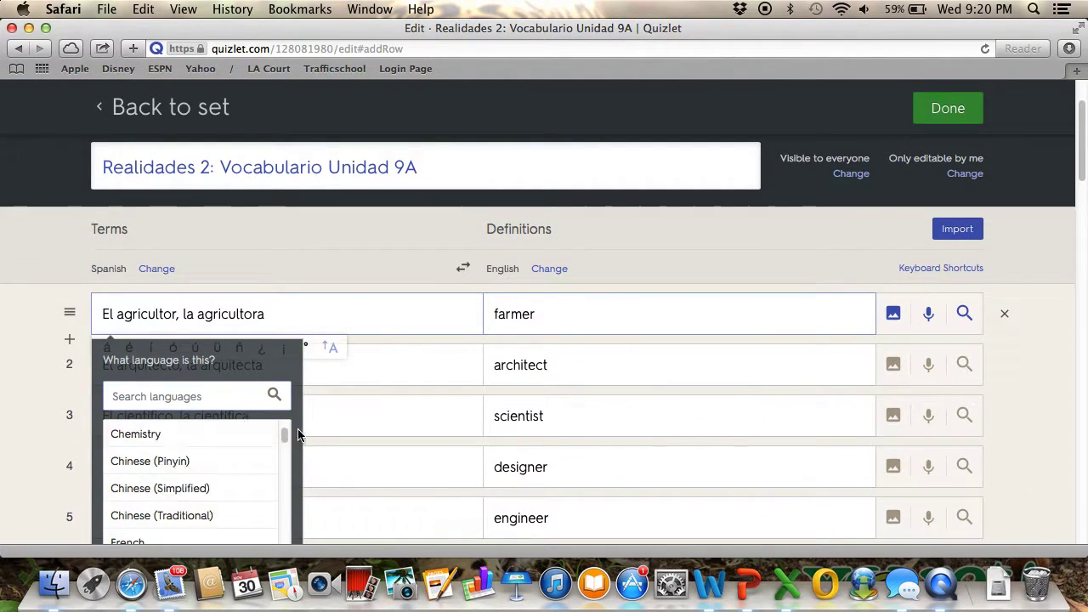
pyautogui.scroll(-4, 311, 437)
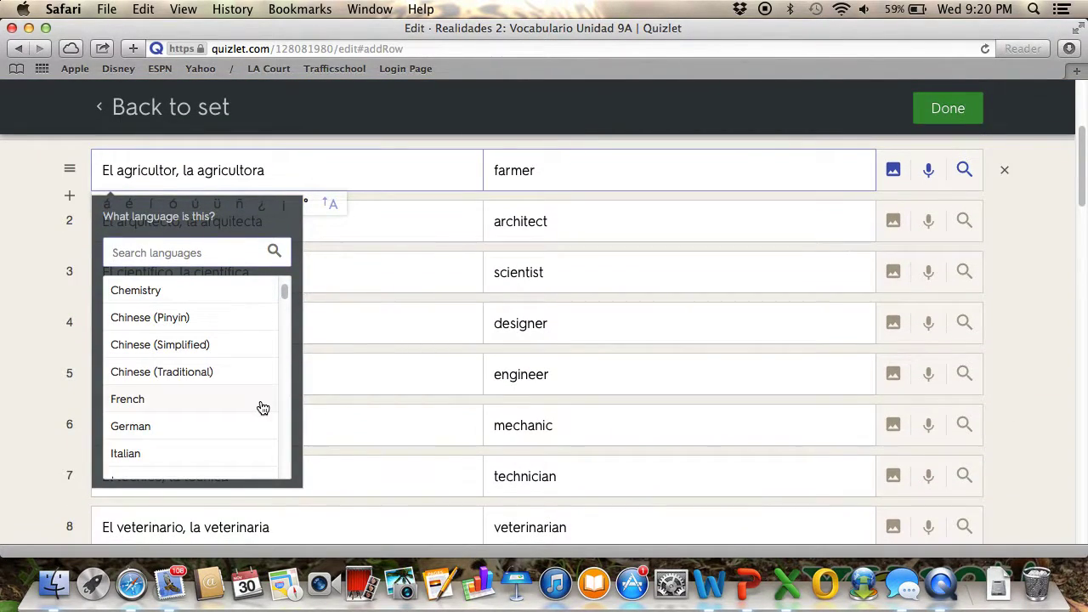
pyautogui.scroll(-3, 260, 405)
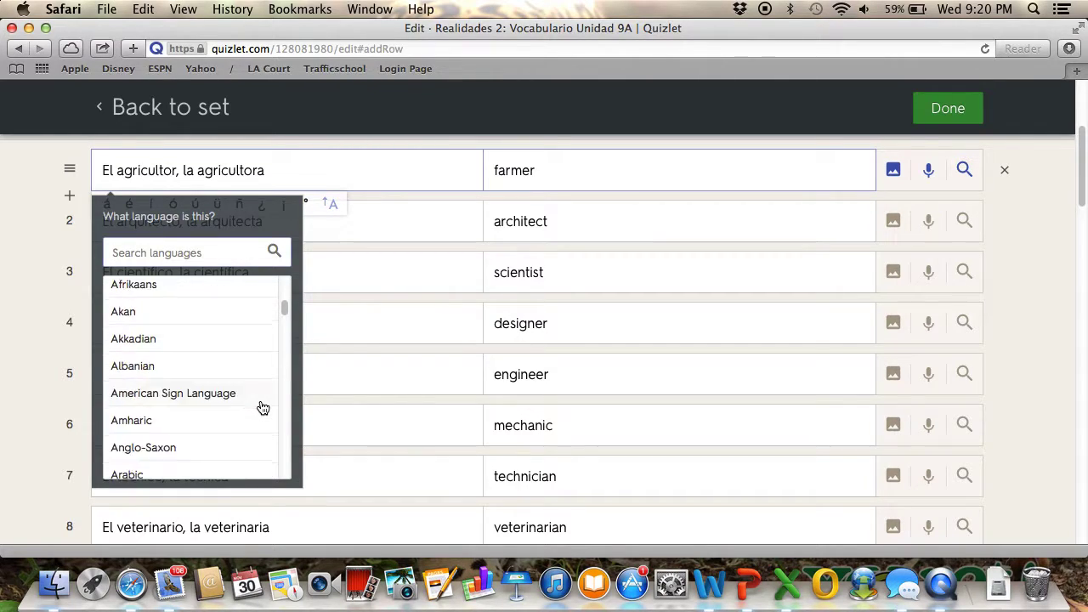
pyautogui.scroll(5, 260, 406)
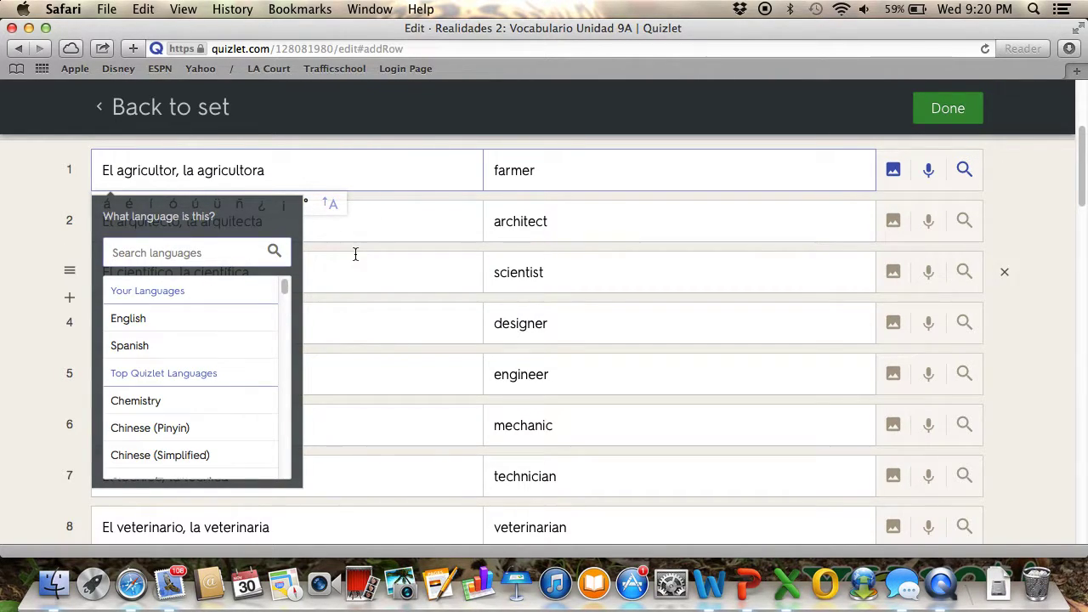
pyautogui.click(367, 197)
pyautogui.scroll(3, 366, 197)
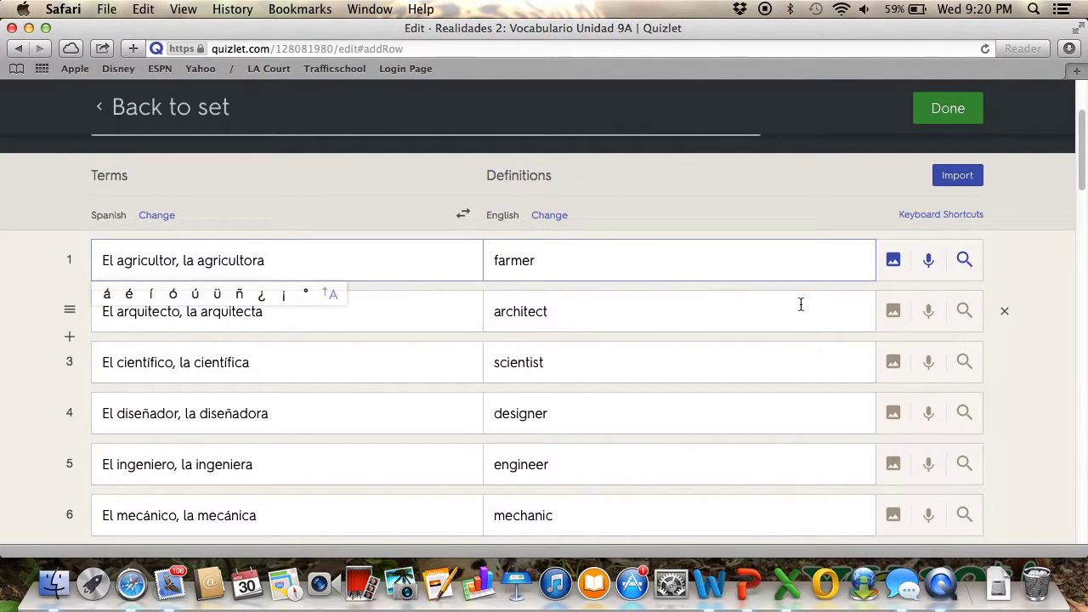
pyautogui.click(894, 264)
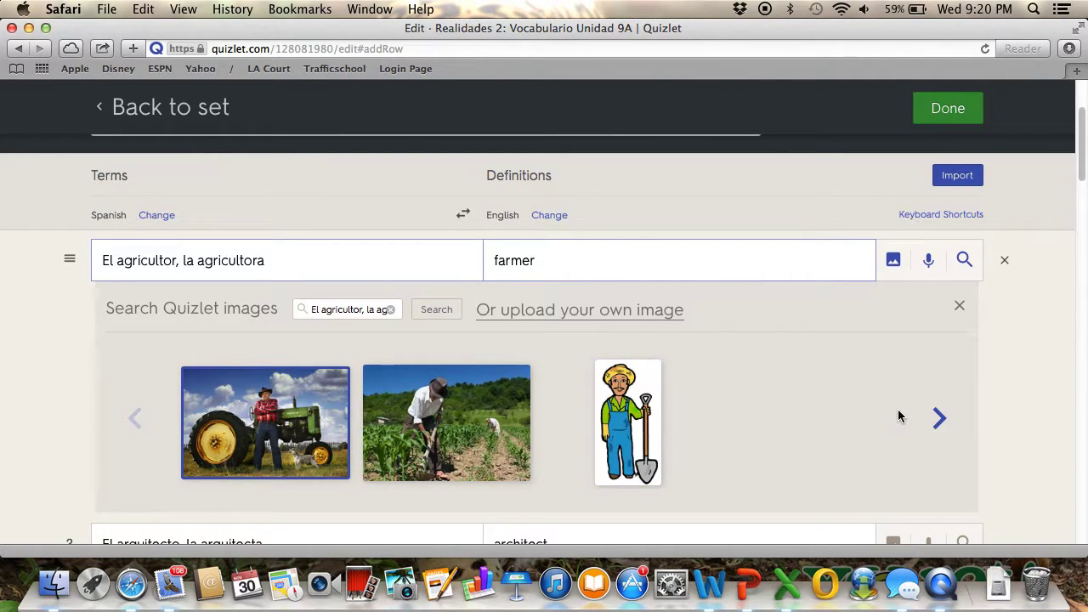
pyautogui.click(960, 307)
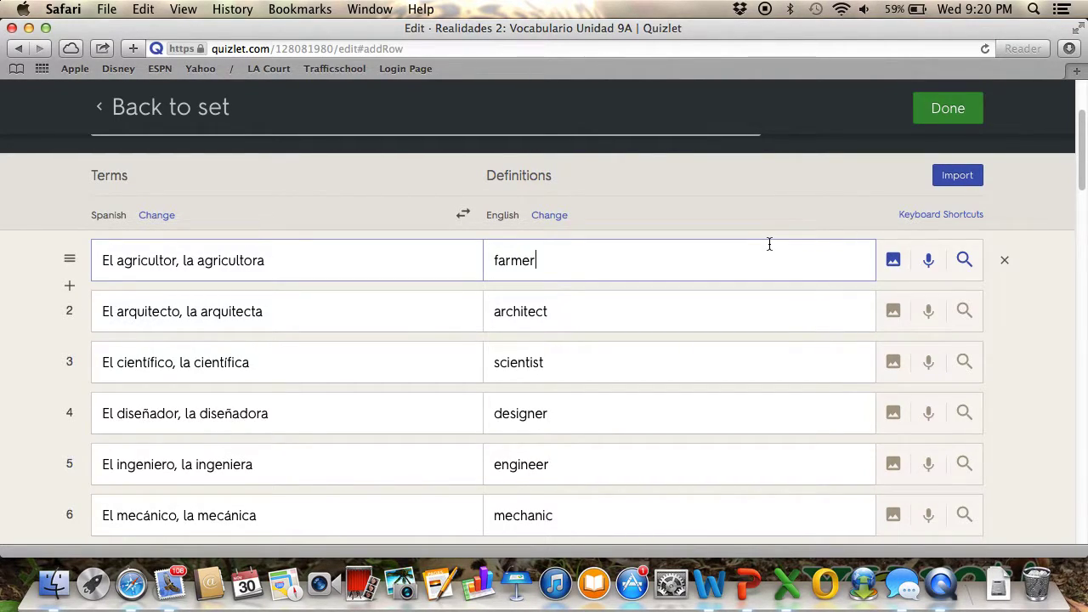
pyautogui.scroll(1, 768, 245)
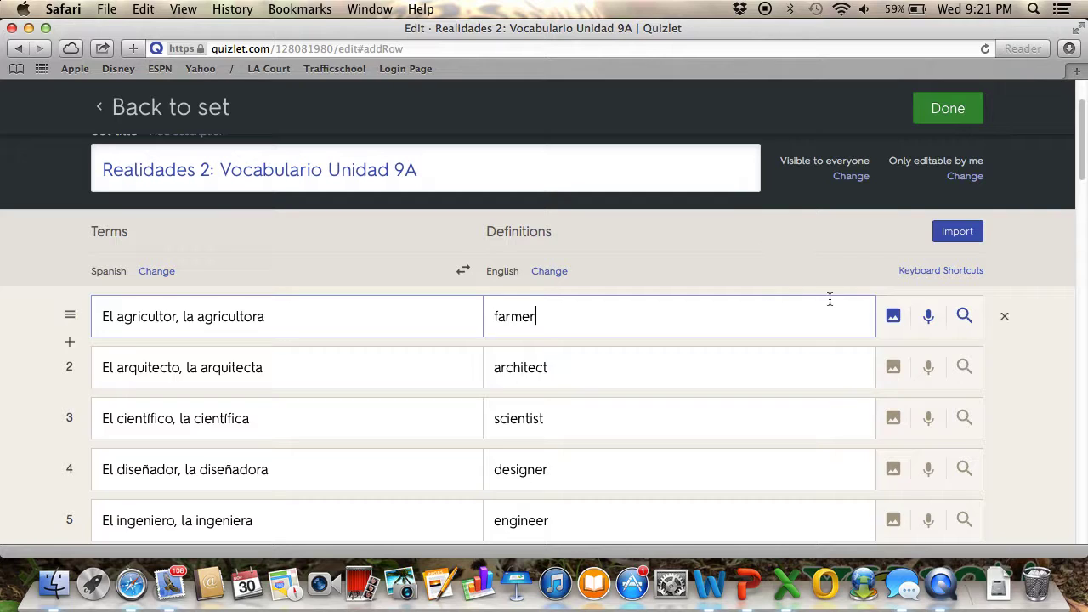
pyautogui.click(938, 327)
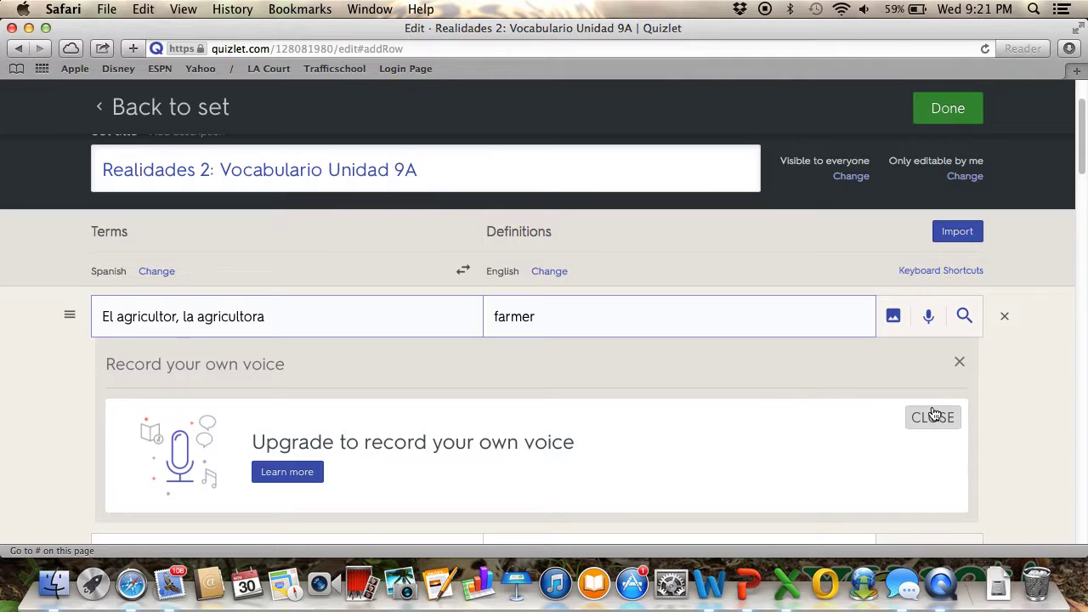
pyautogui.click(960, 364)
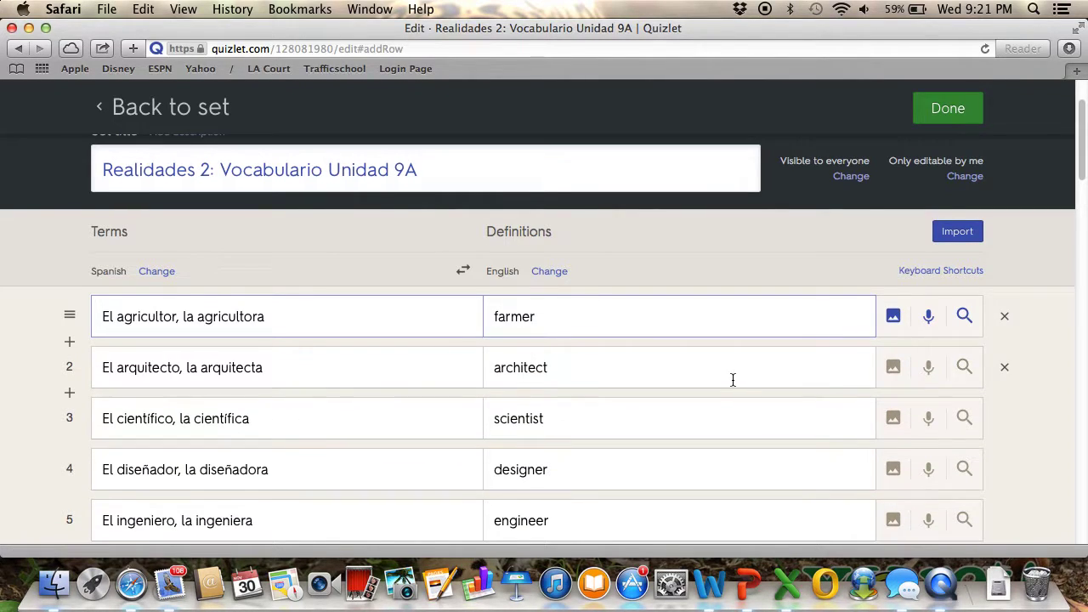
pyautogui.scroll(-10, 732, 380)
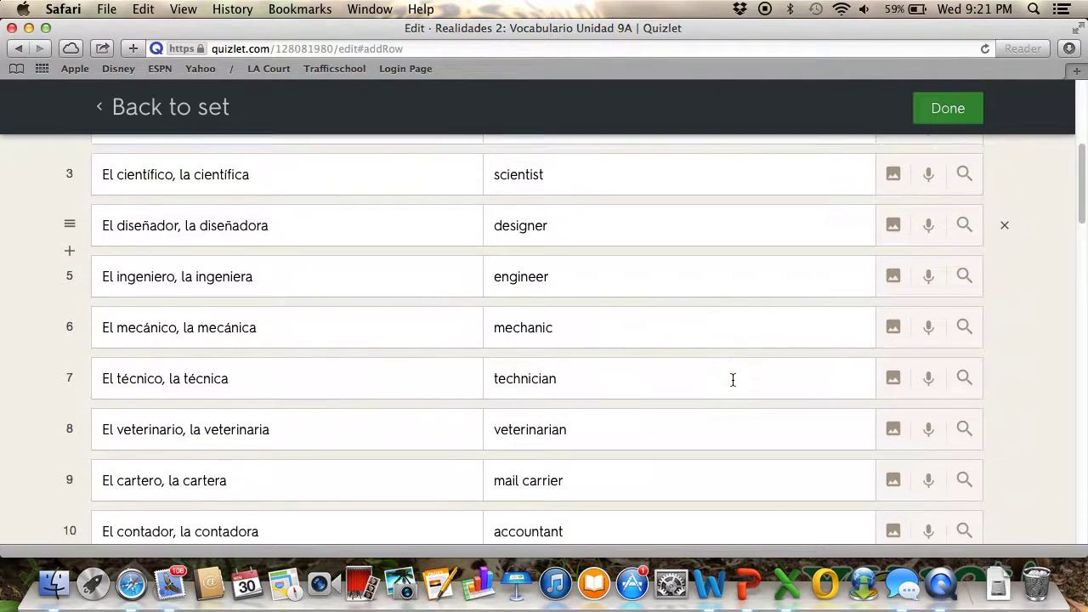
pyautogui.scroll(-6, 733, 380)
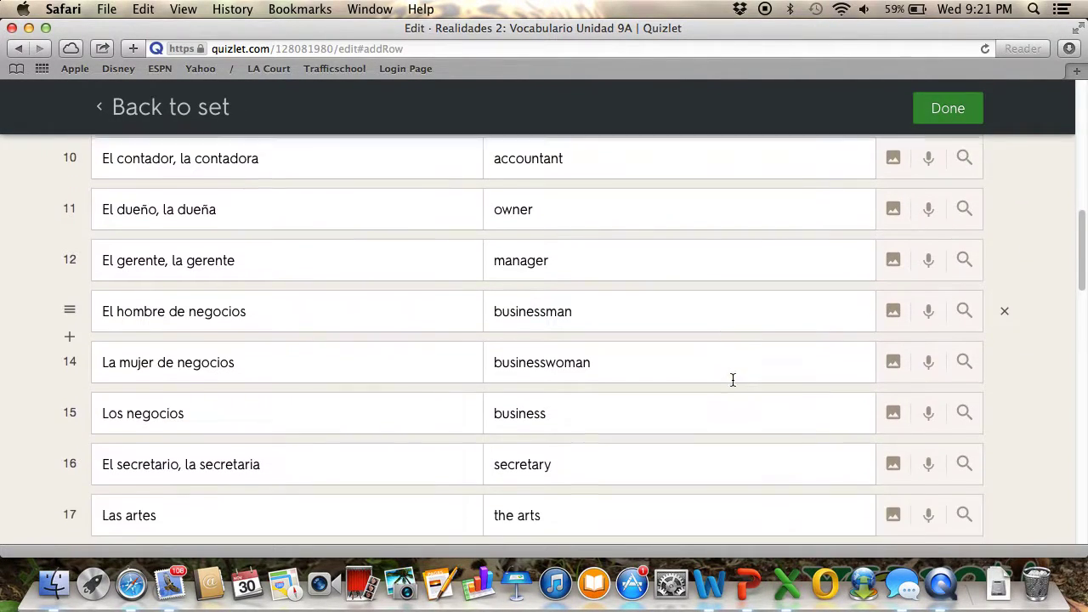
pyautogui.scroll(-7, 733, 380)
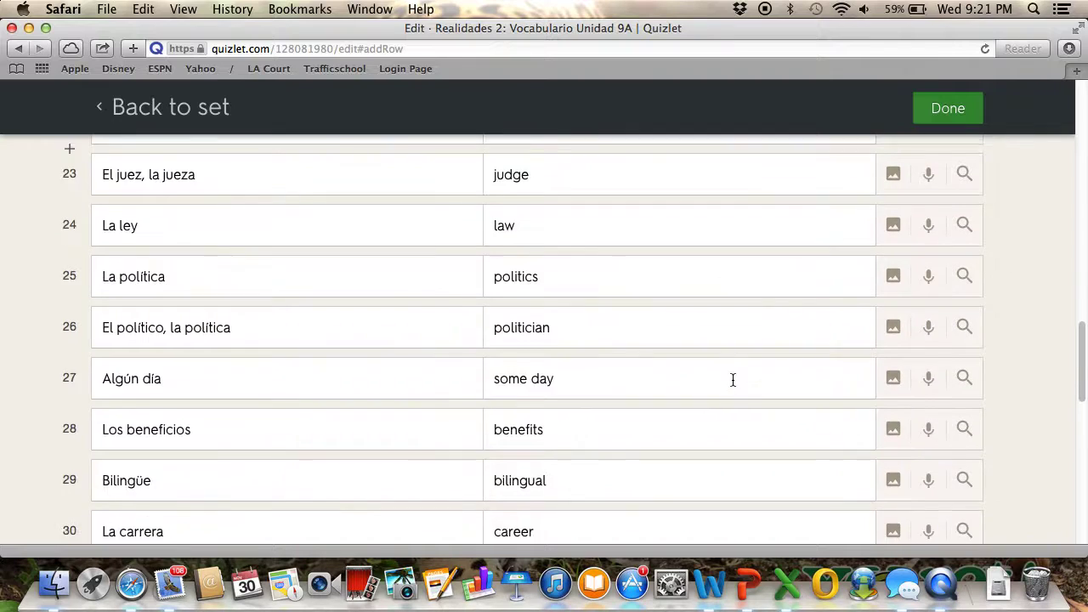
pyautogui.scroll(15, 732, 380)
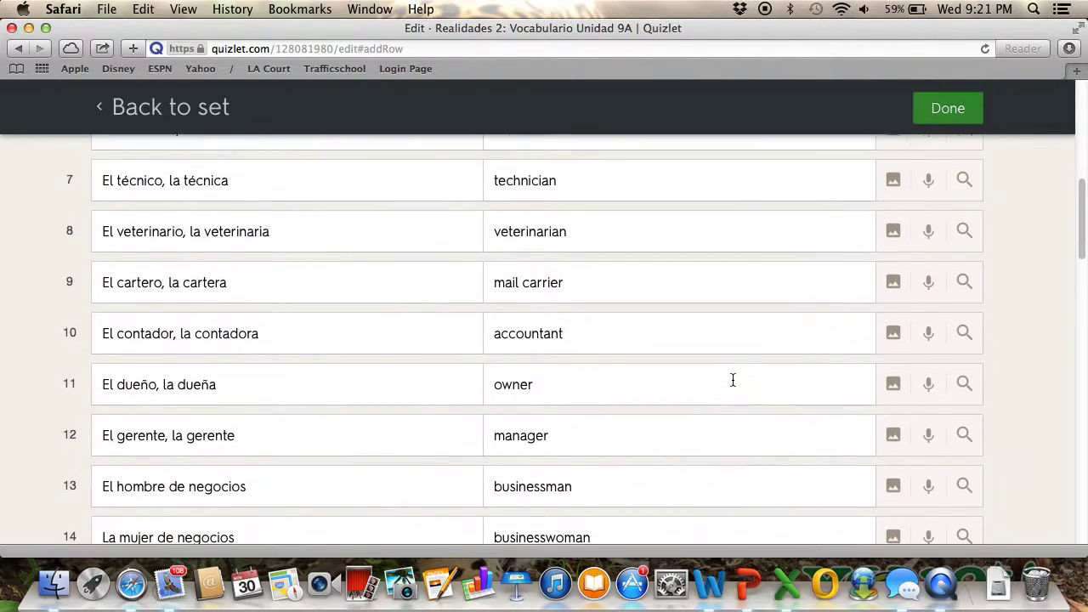
pyautogui.scroll(5, 733, 380)
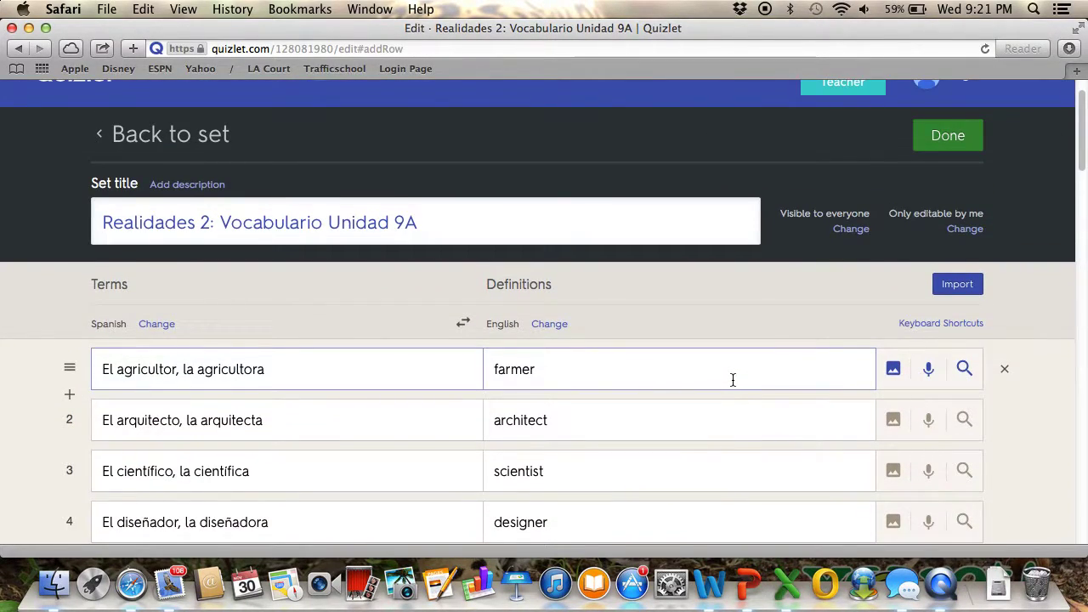
pyautogui.scroll(1, 764, 354)
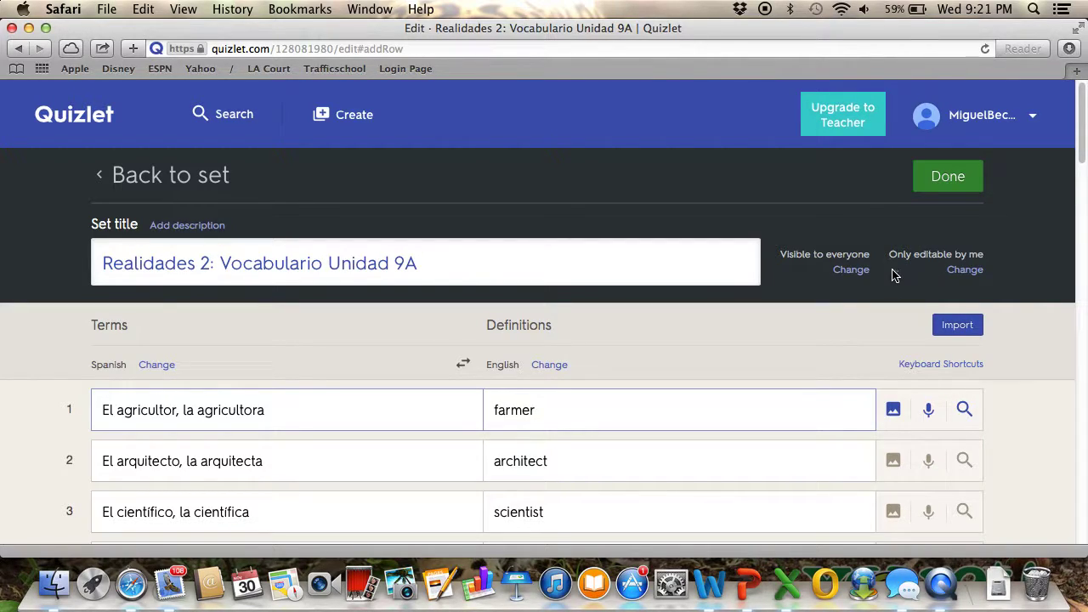
# Save sharing as visible to Everyone, editable by Just me, and finish editing the set
pyautogui.click(858, 280)
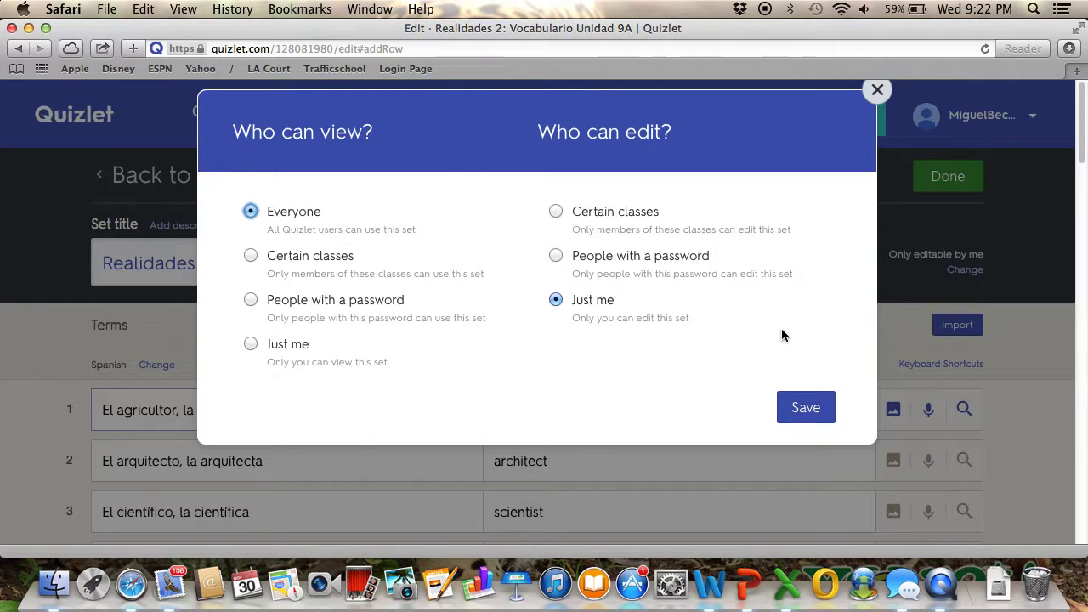
pyautogui.click(796, 409)
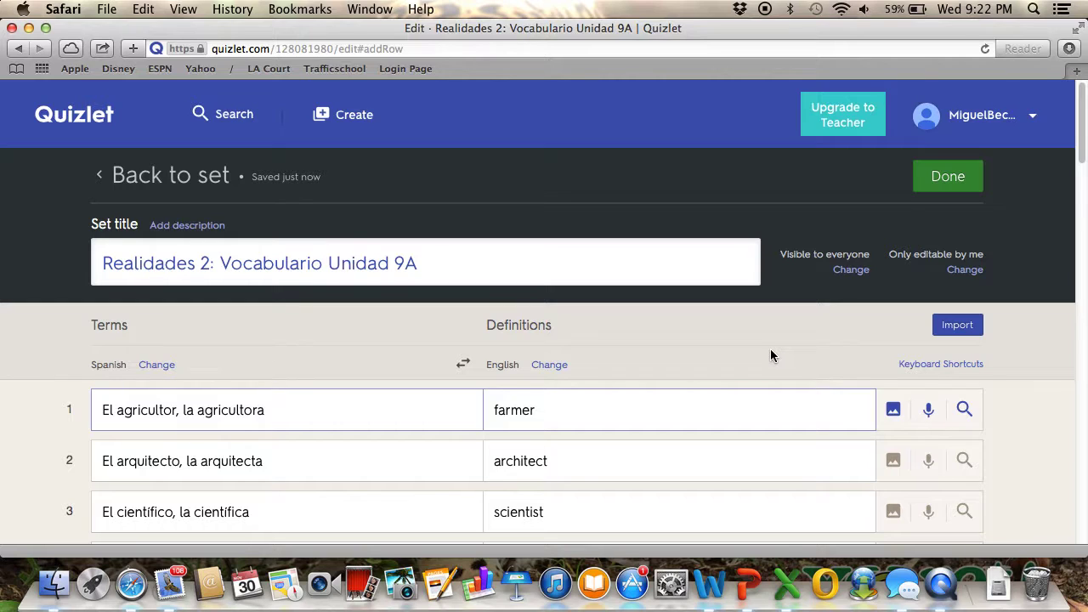
pyautogui.click(948, 177)
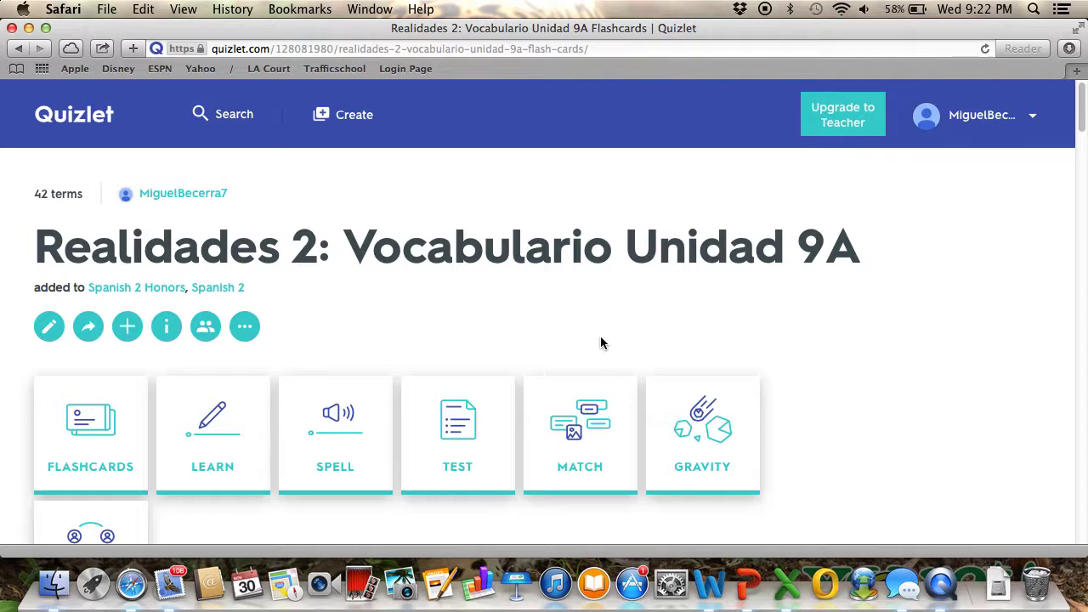
# Scroll down the set page toward the study mode tiles
pyautogui.scroll(-3, 600, 340)
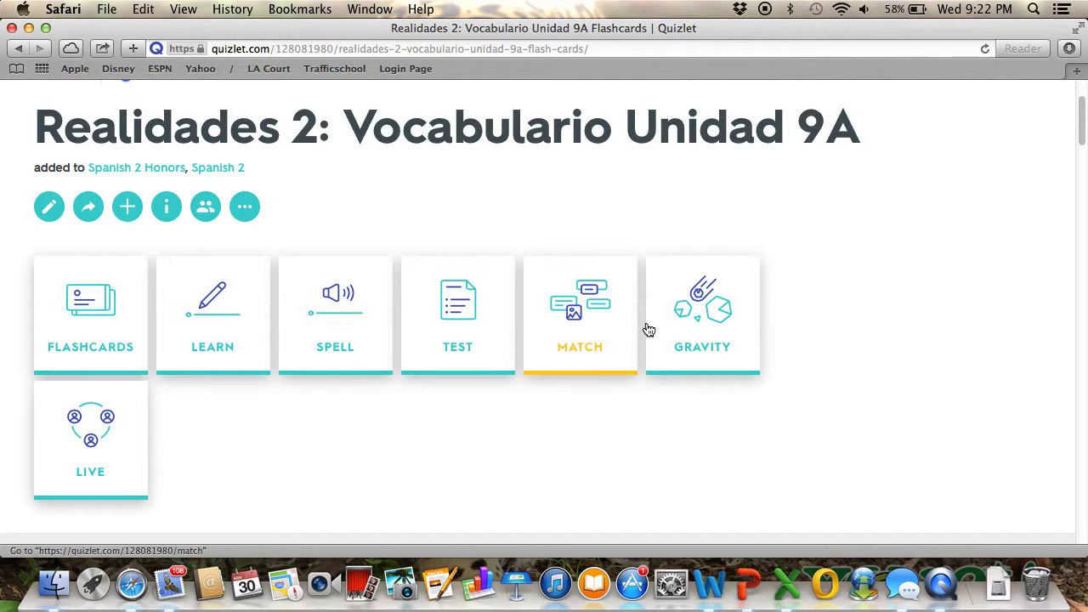
# Start Gravity for the set with all terms on Medium difficulty
pyautogui.click(681, 356)
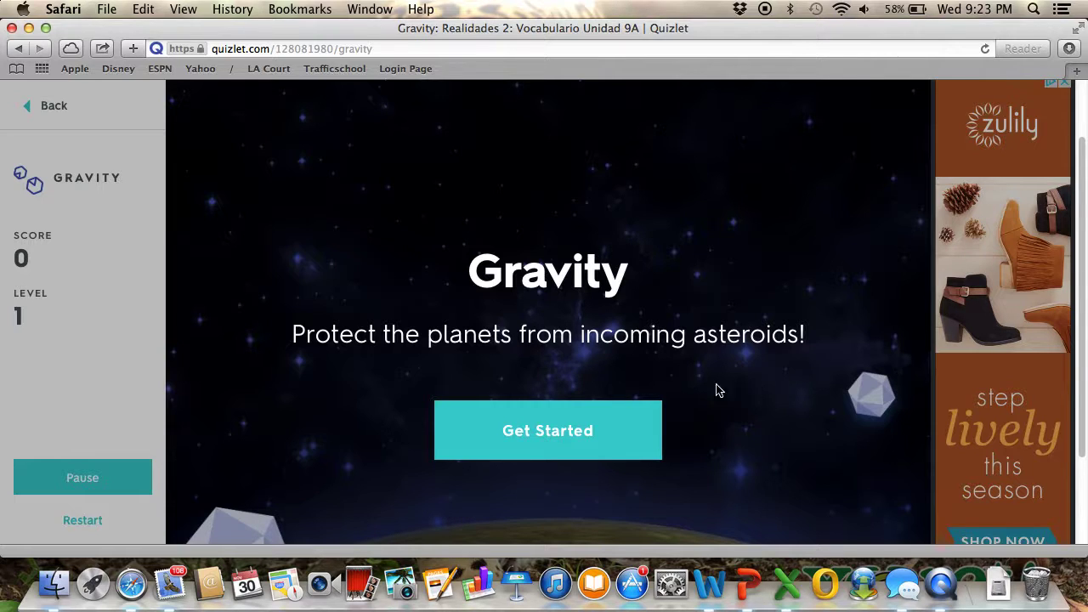
pyautogui.click(504, 430)
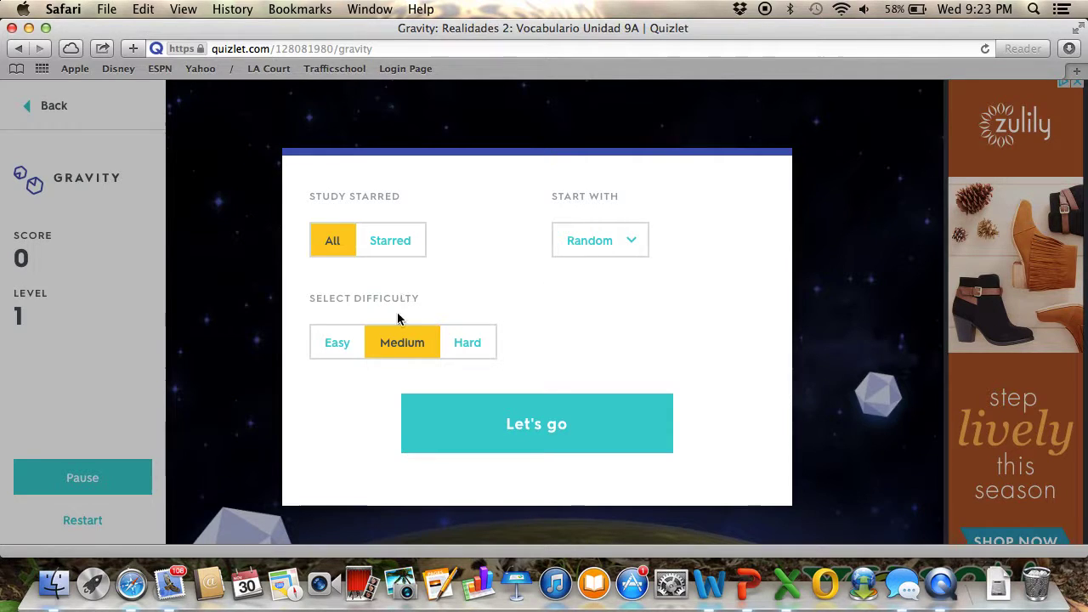
pyautogui.click(535, 440)
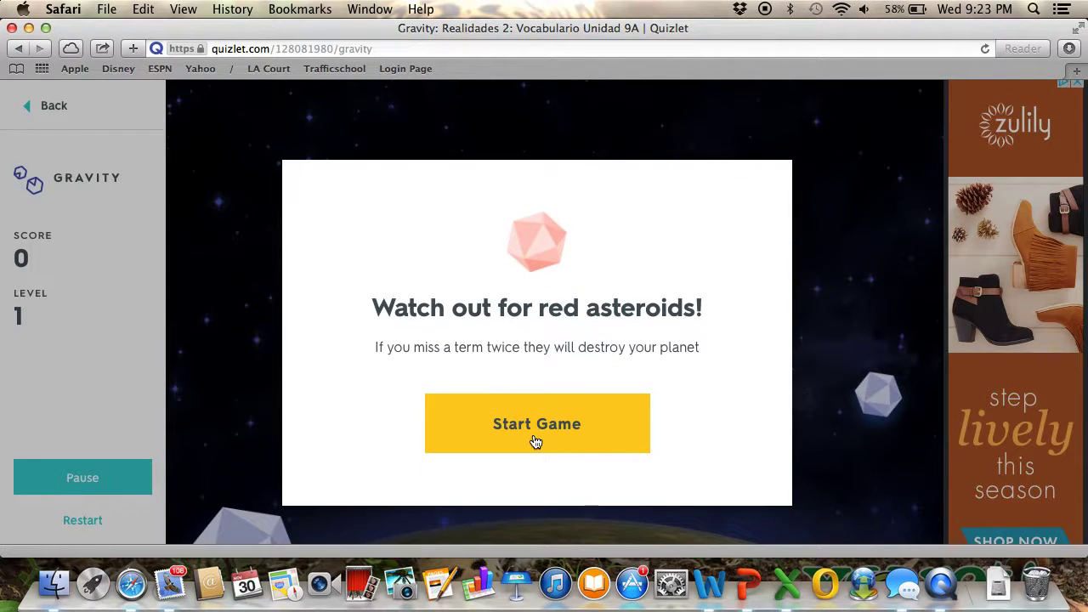
# Start the Gravity game and answer 'futuro' for the term future
pyautogui.click(536, 441)
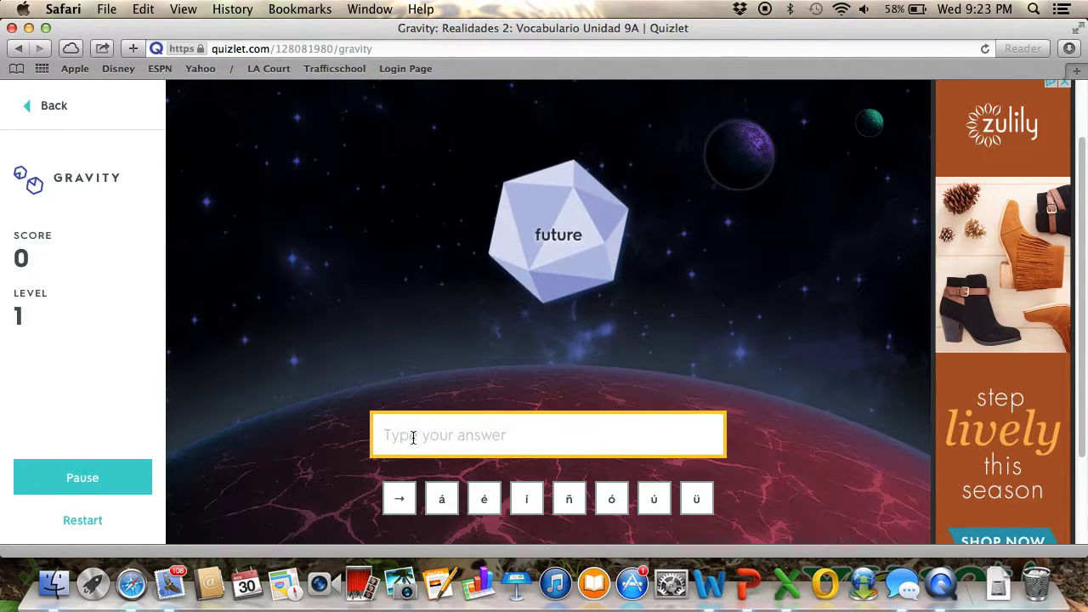
pyautogui.write('futuro')
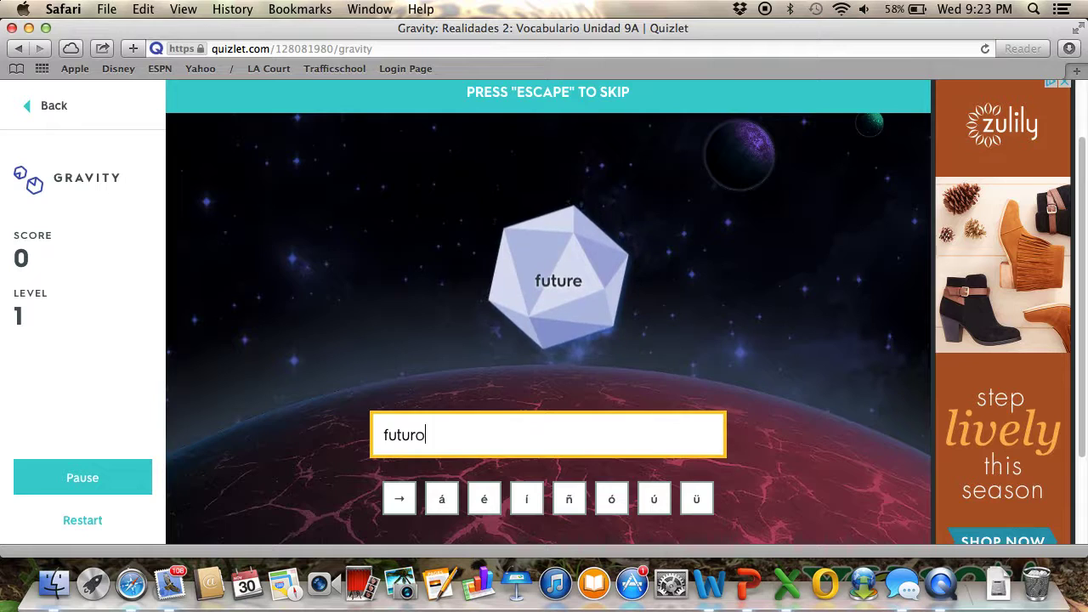
pyautogui.press('Return')
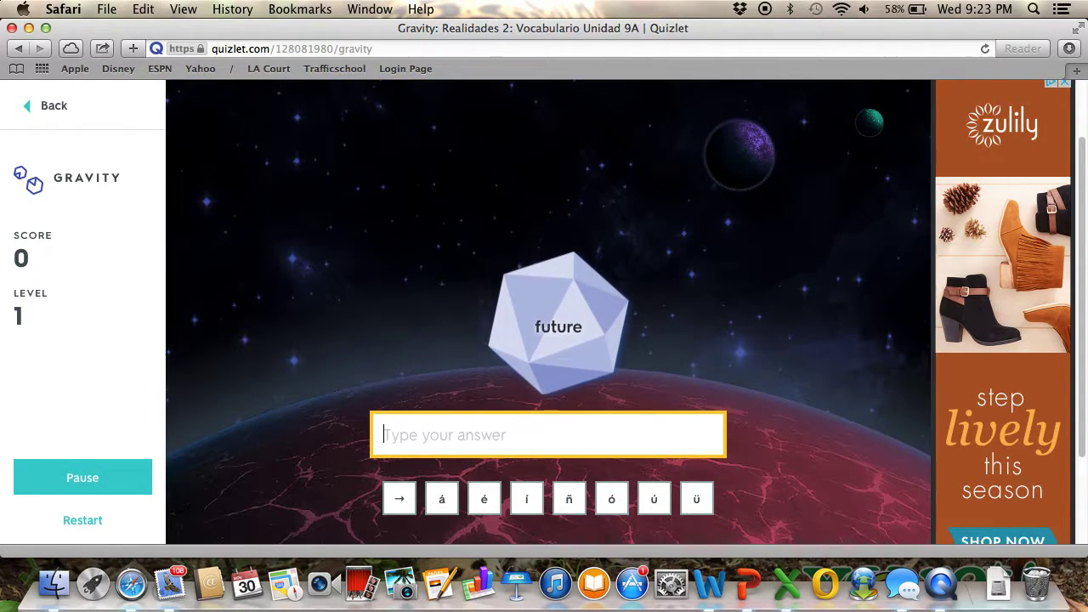
# Copy the missed term's correct answer 'el futuro' to continue
pyautogui.scroll(-4, 548, 340)
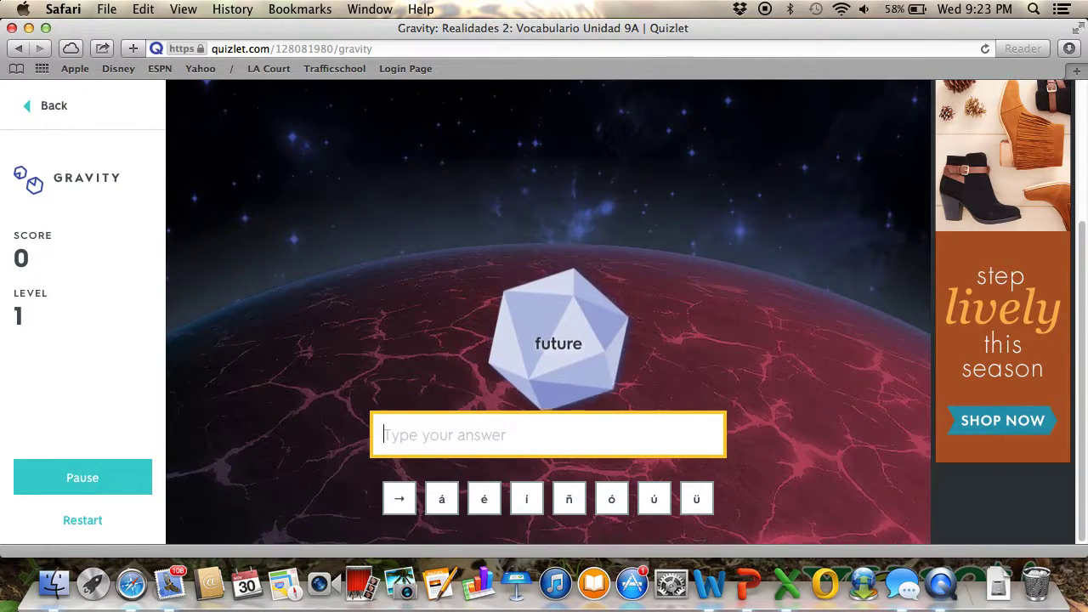
pyautogui.scroll(4, 548, 340)
pyautogui.scroll(2, 439, 408)
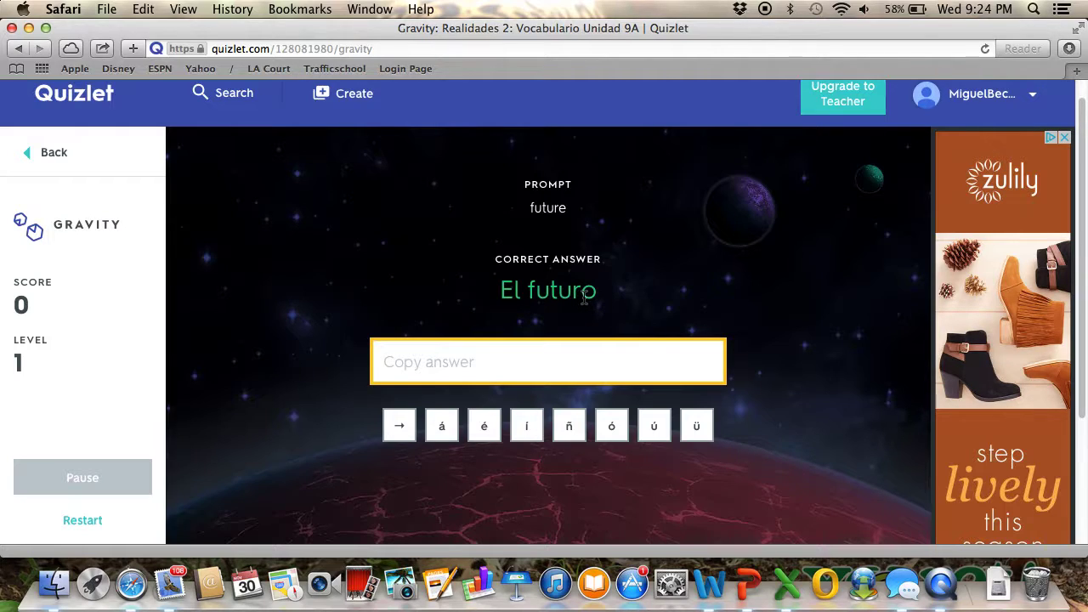
pyautogui.click(457, 360)
pyautogui.write('el ')
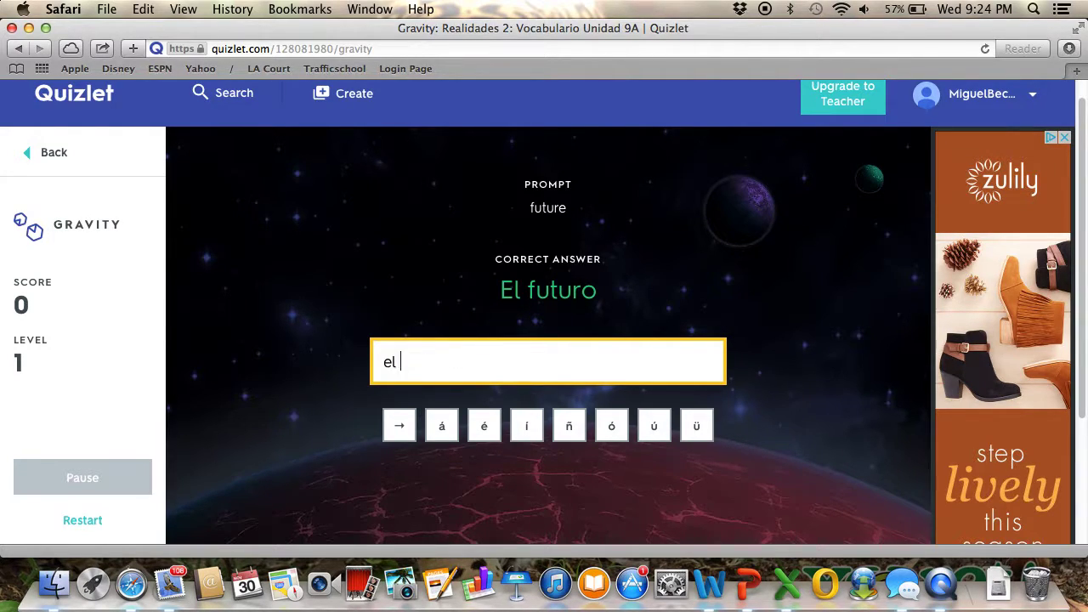
pyautogui.write('futuro')
pyautogui.press('Return')
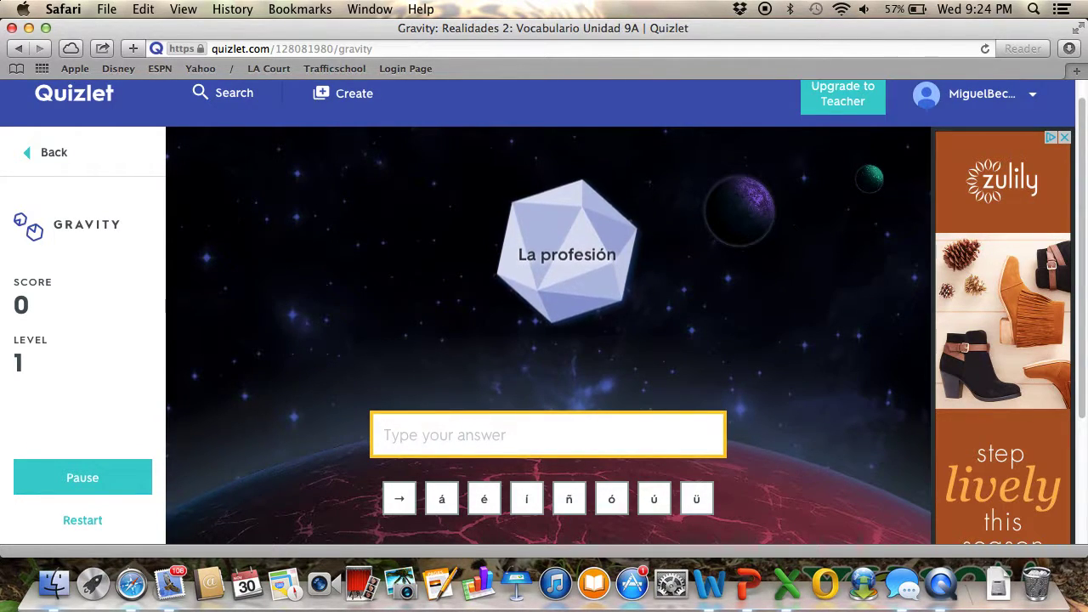
# Answer 'profession' for the next asteroid, then pause the game at score 170
pyautogui.write('professio')
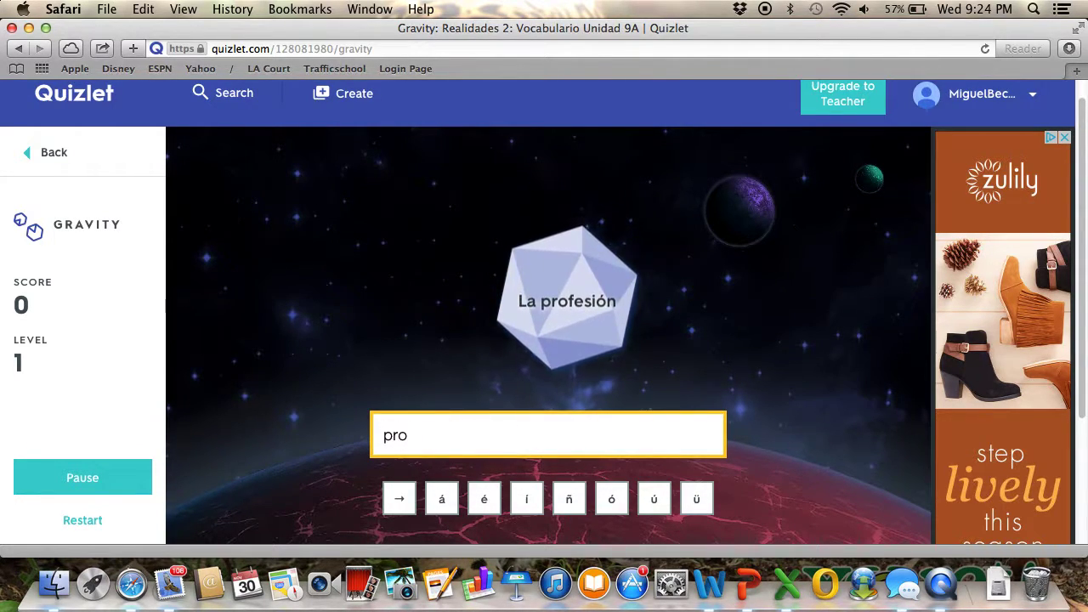
pyautogui.write('n')
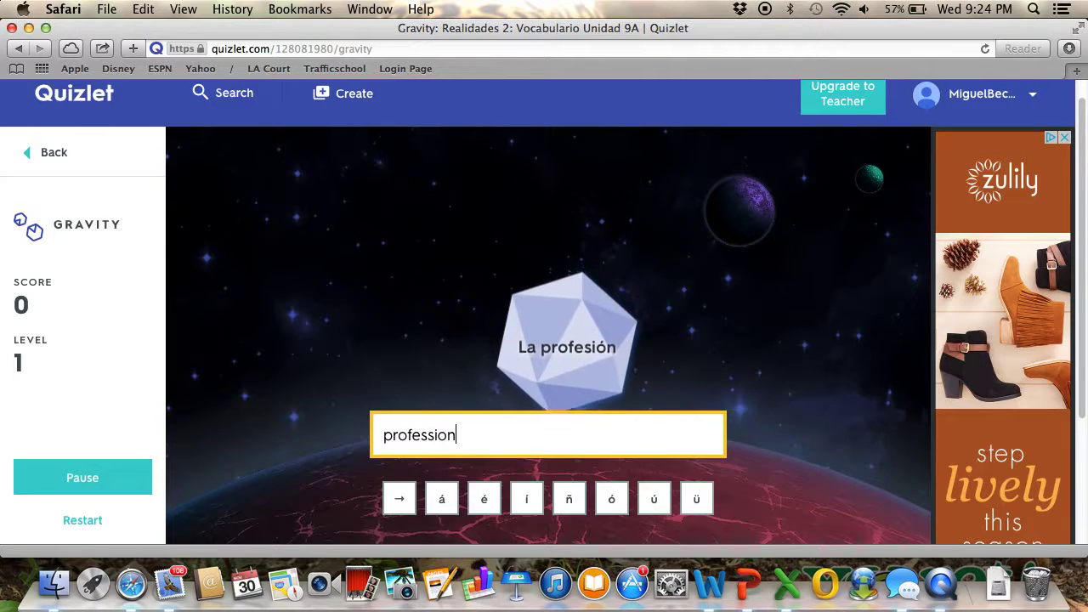
pyautogui.press('Return')
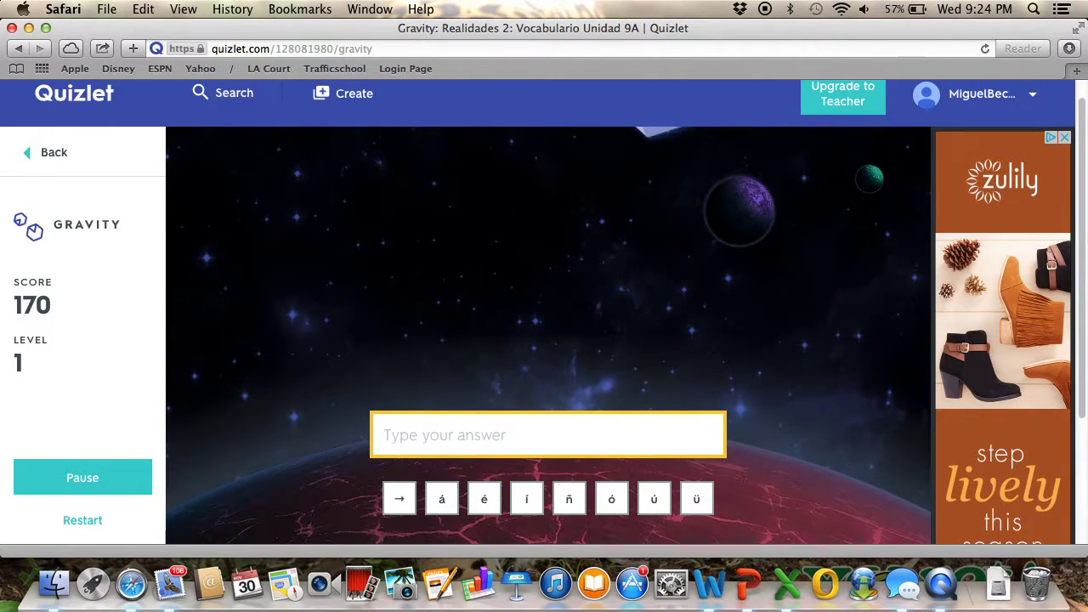
pyautogui.scroll(-1, 592, 334)
pyautogui.scroll(-3, 593, 334)
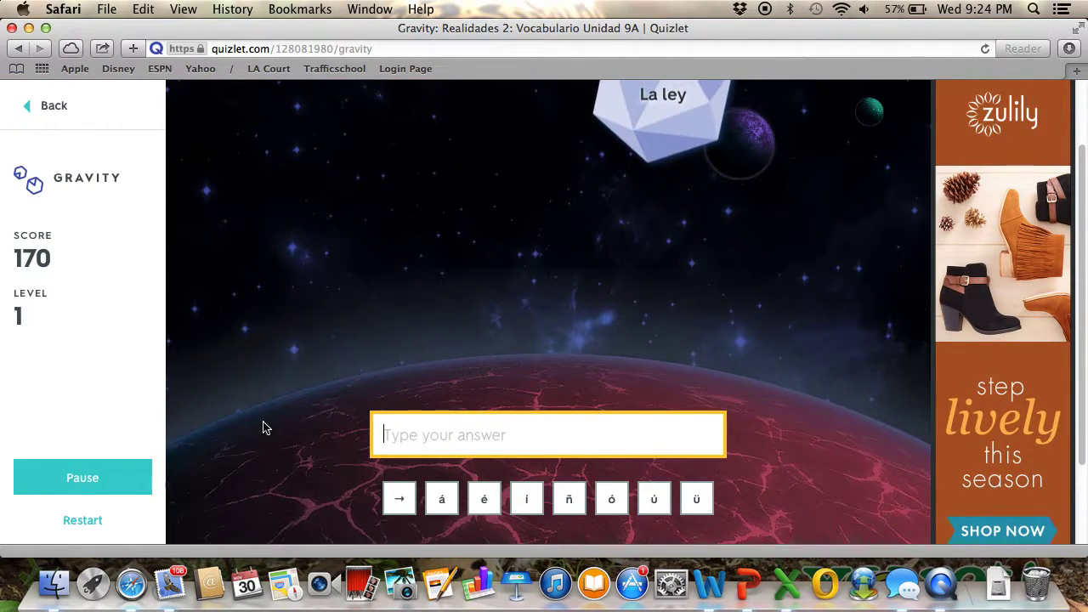
pyautogui.click(129, 475)
pyautogui.scroll(5, 280, 345)
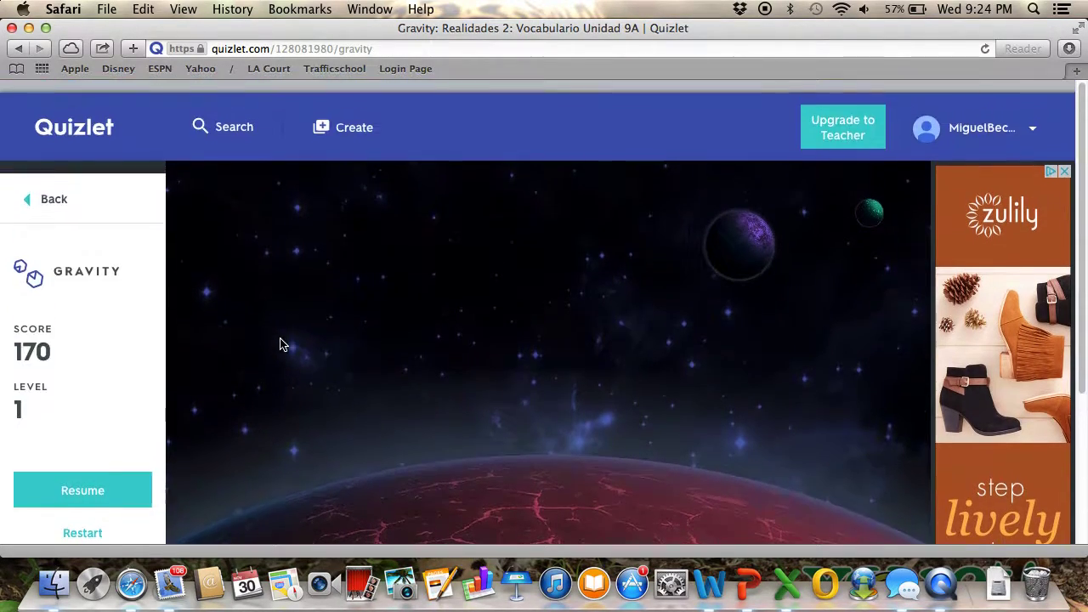
# Return to the set page and review stats: El derecho and El futuro often missed, two never missed
pyautogui.click(51, 177)
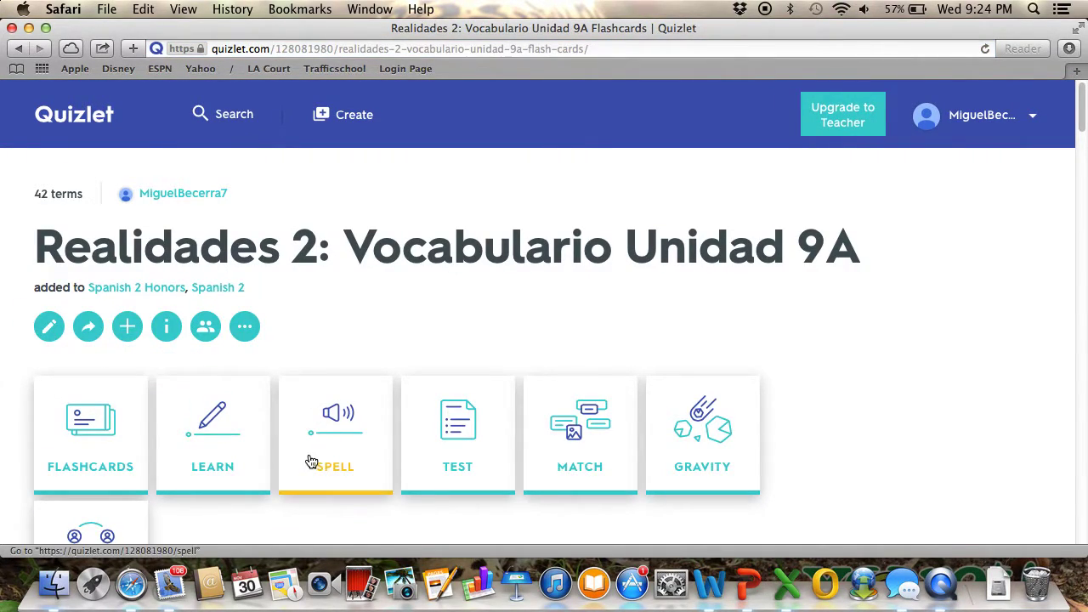
pyautogui.scroll(-3, 332, 505)
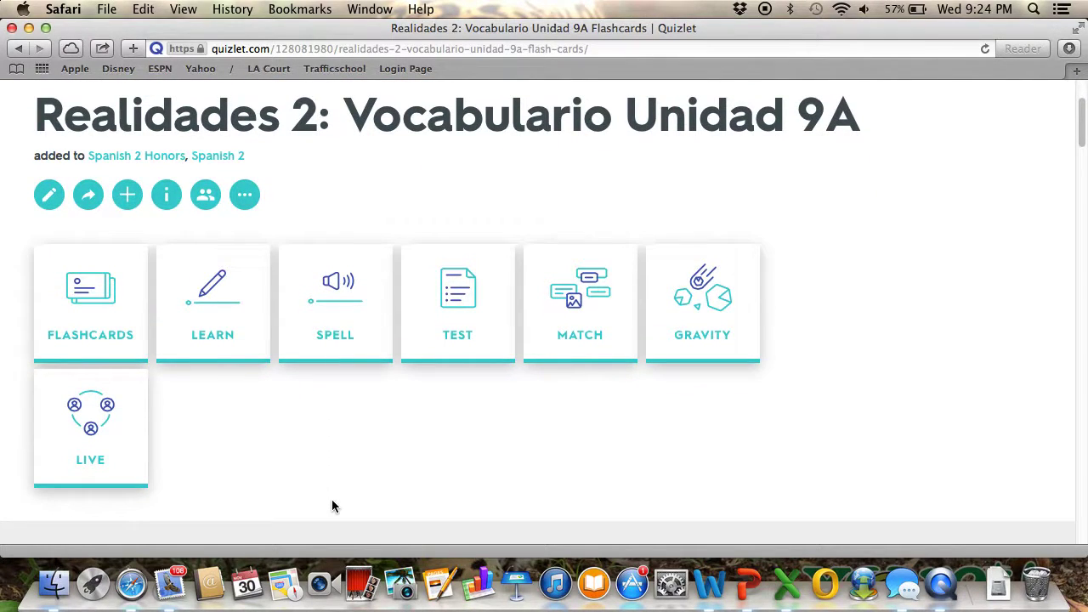
pyautogui.scroll(-5, 331, 506)
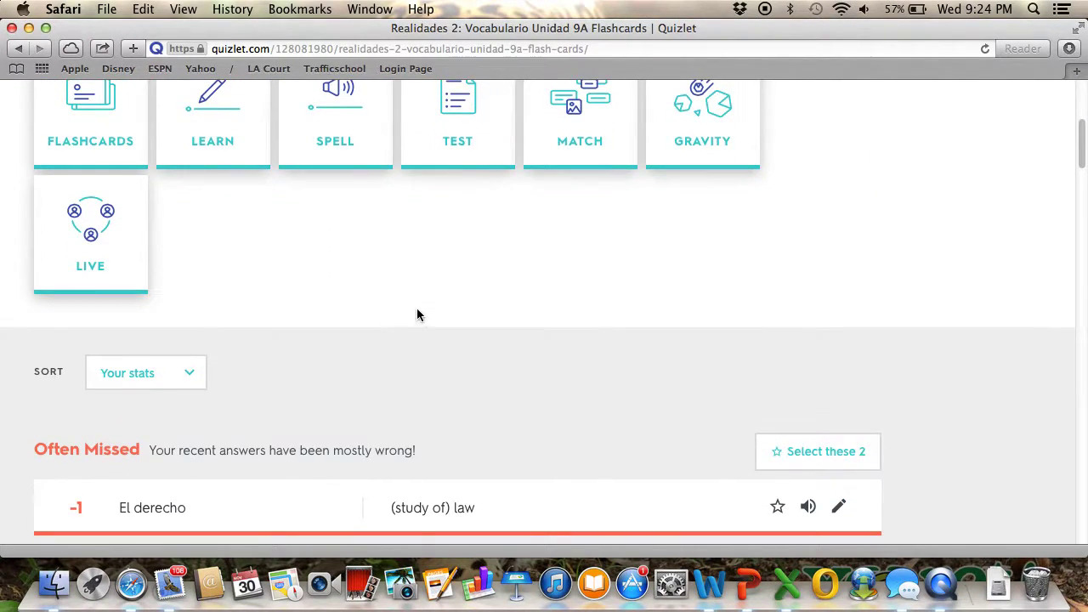
pyautogui.scroll(-10, 420, 314)
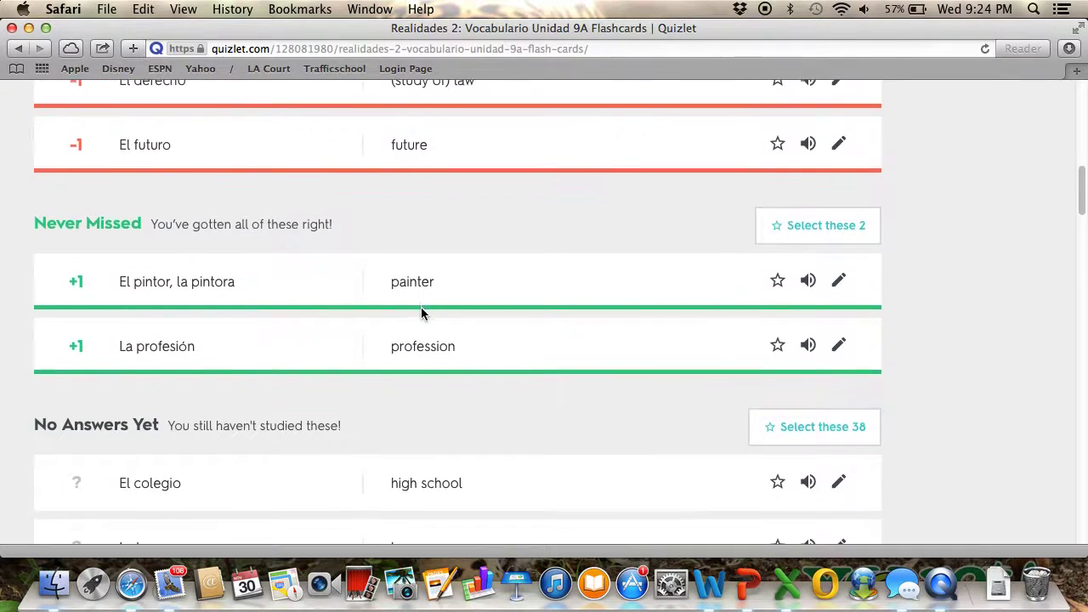
pyautogui.scroll(5, 421, 314)
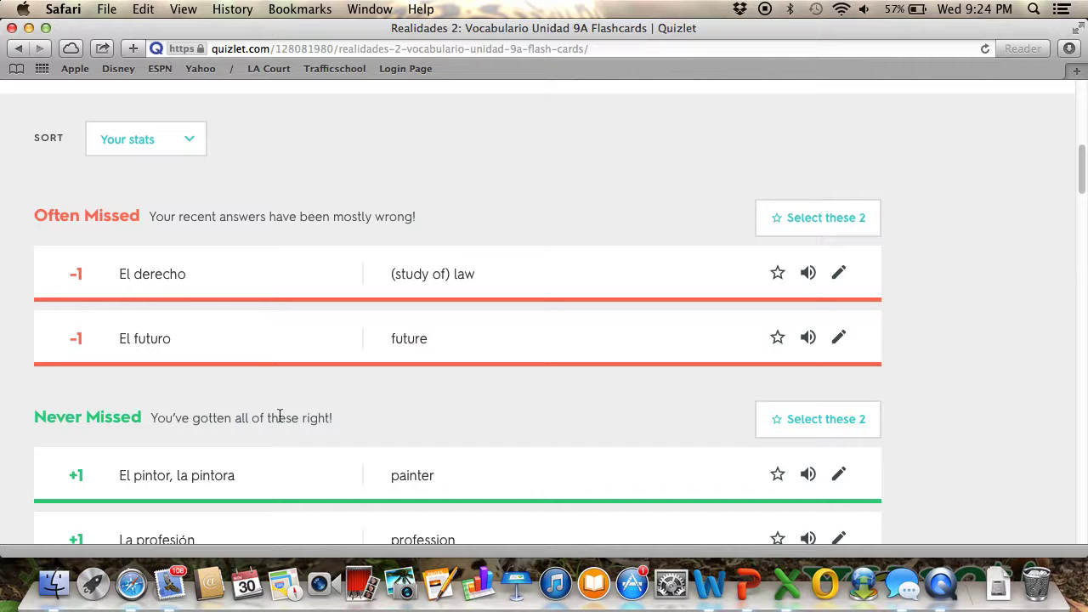
pyautogui.scroll(-10, 280, 415)
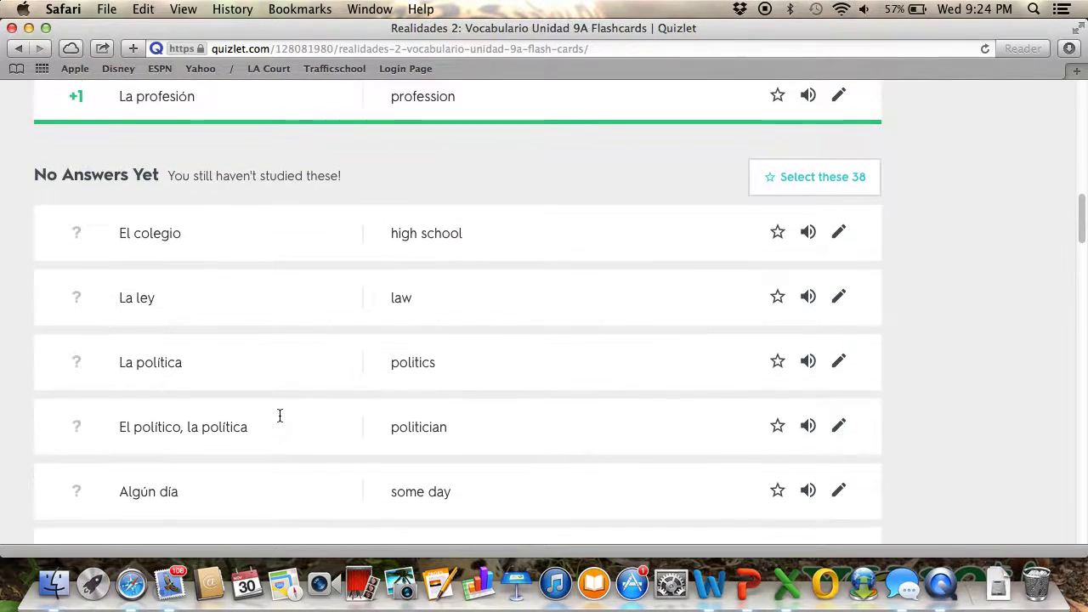
pyautogui.scroll(-4, 280, 415)
pyautogui.scroll(7, 280, 415)
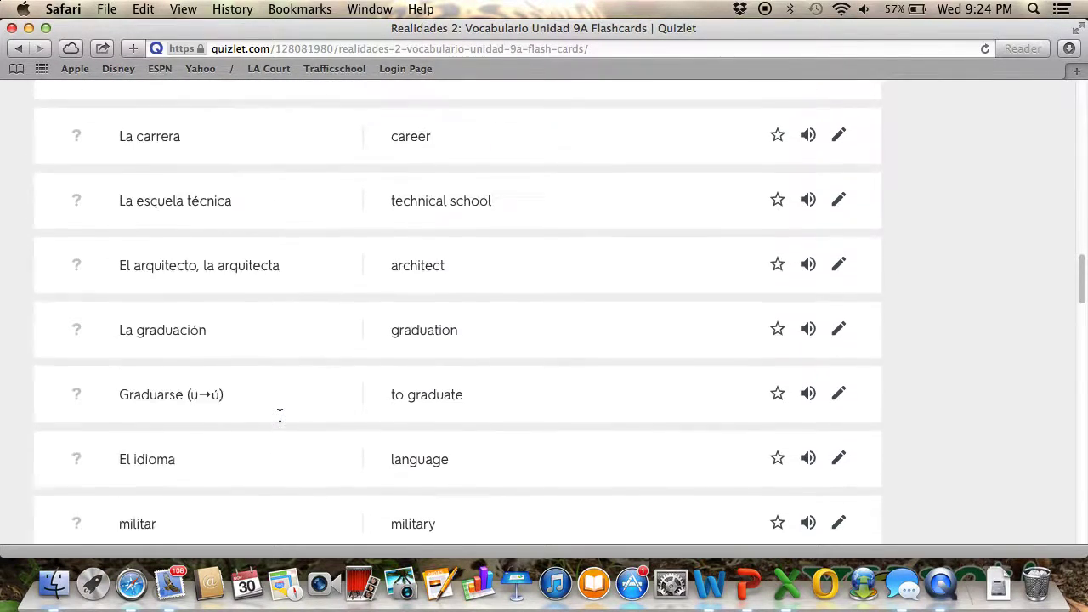
pyautogui.scroll(15, 279, 415)
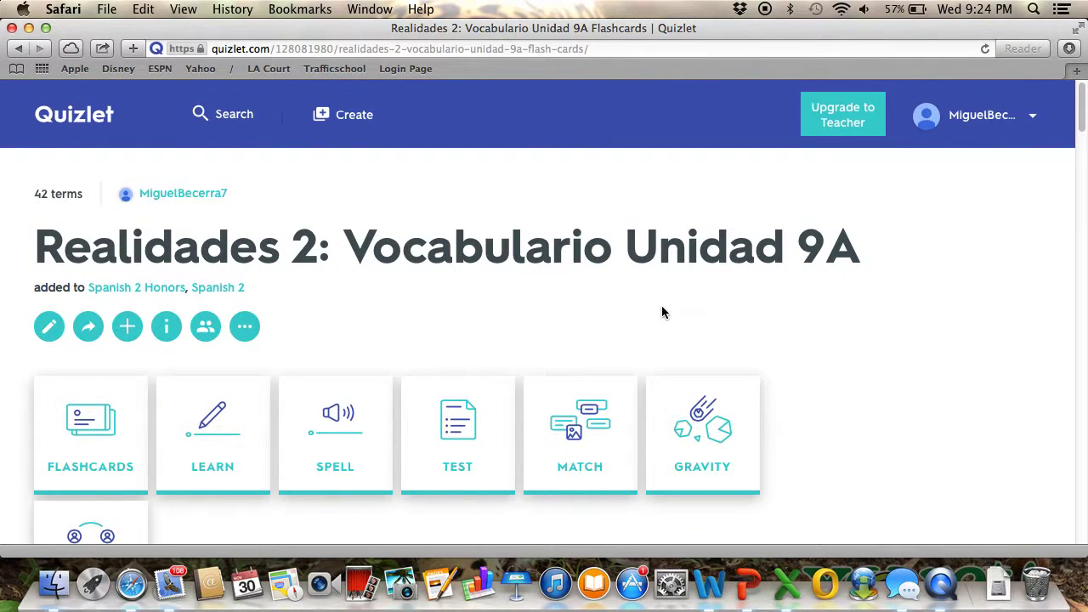
pyautogui.scroll(-2, 770, 311)
pyautogui.scroll(2, 770, 311)
# Choose Log Out from the account name menu and view the logout confirmation
pyautogui.click(1033, 115)
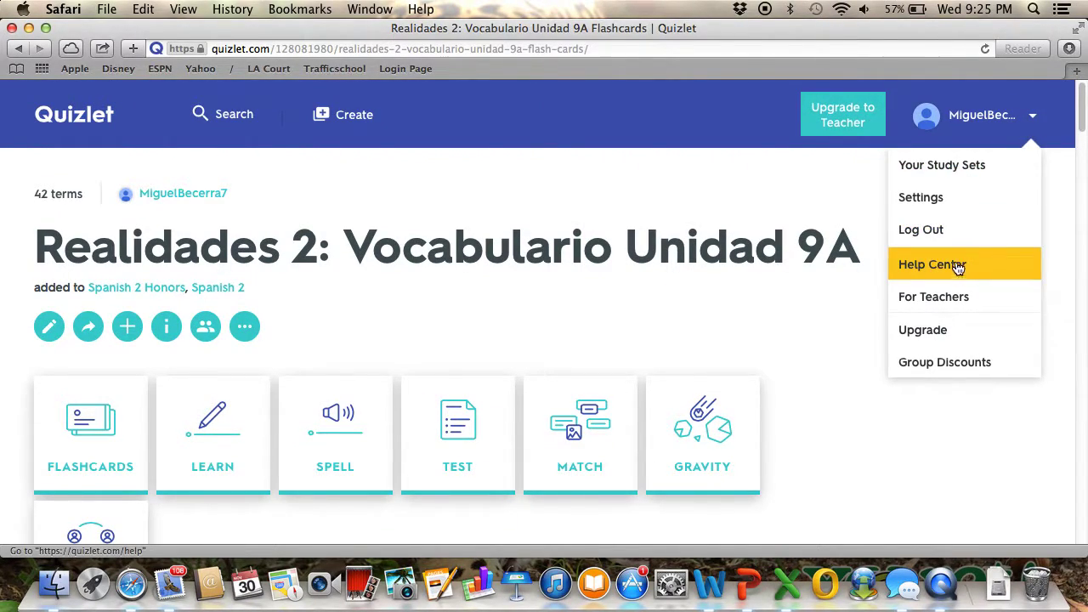
pyautogui.click(969, 227)
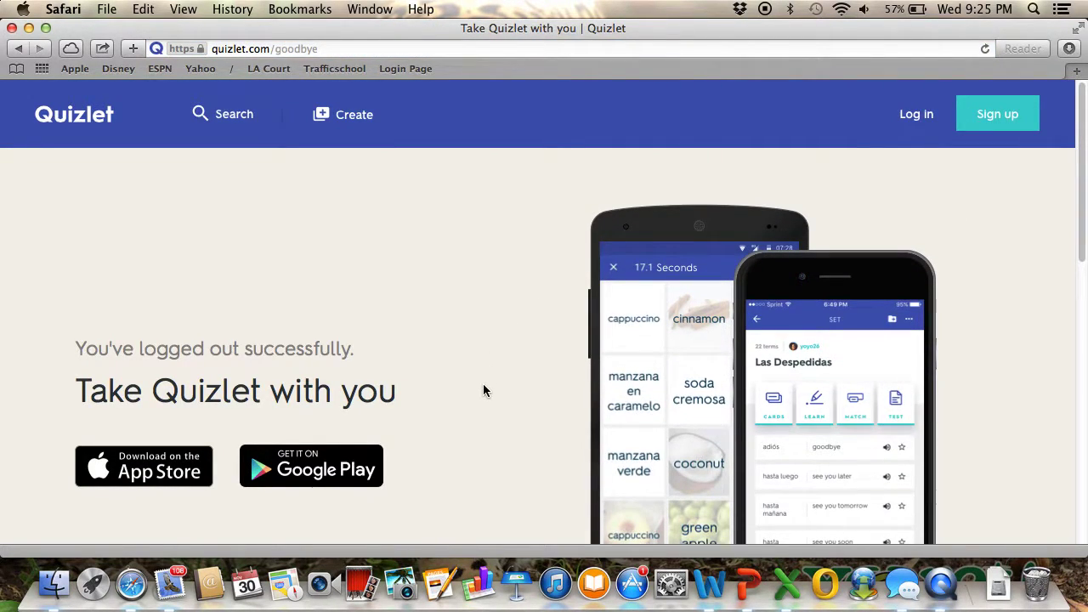
pyautogui.scroll(-1, 484, 385)
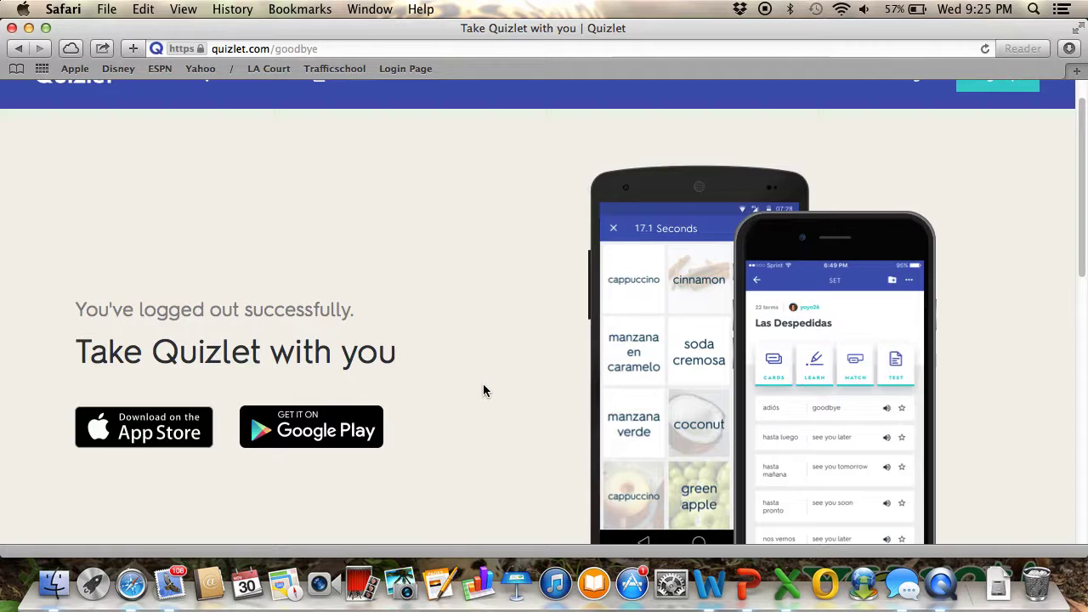
pyautogui.scroll(1, 483, 390)
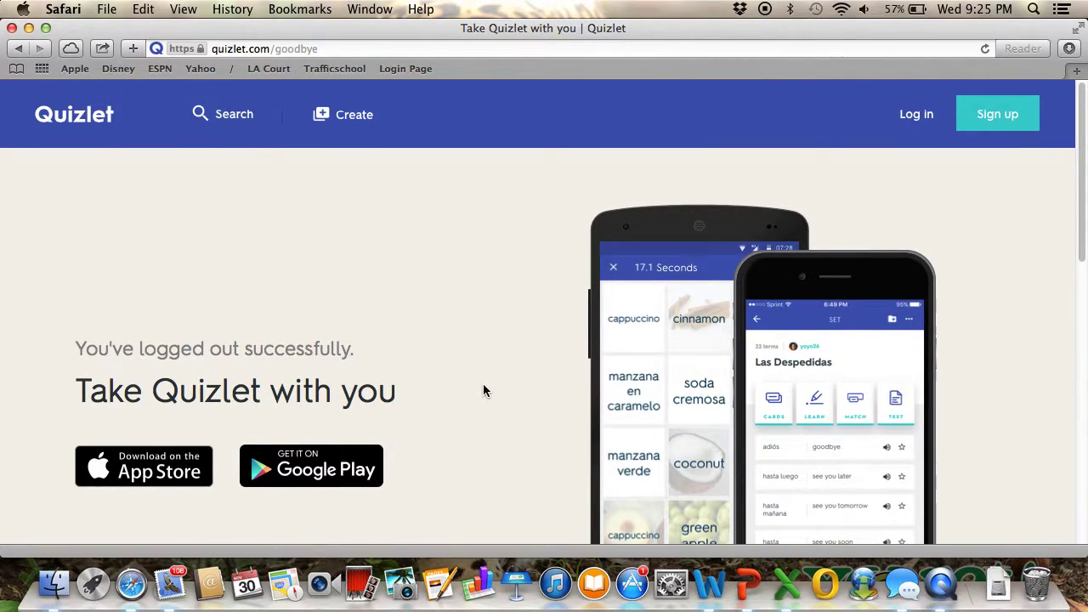